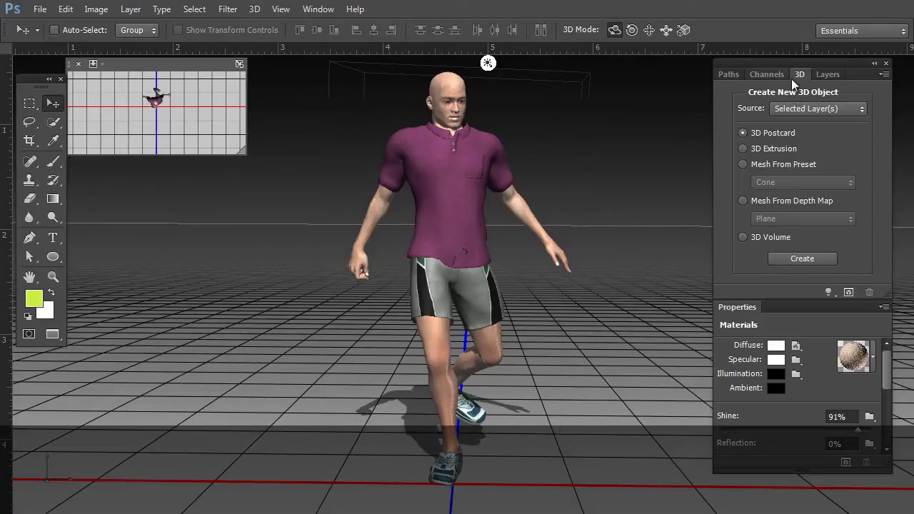
Select Current View in the Rex layer's 3D scene and orbit the camera around the figure from different angles and heights.
click(829, 75)
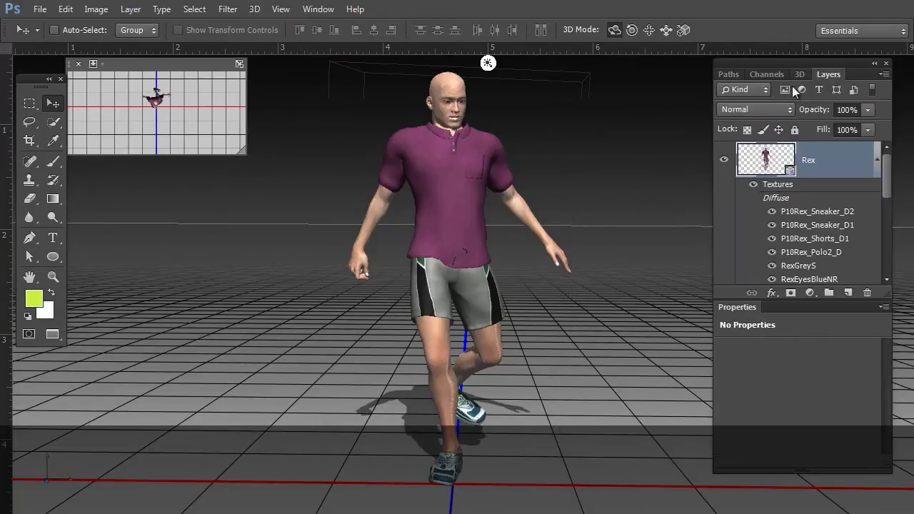
click(800, 74)
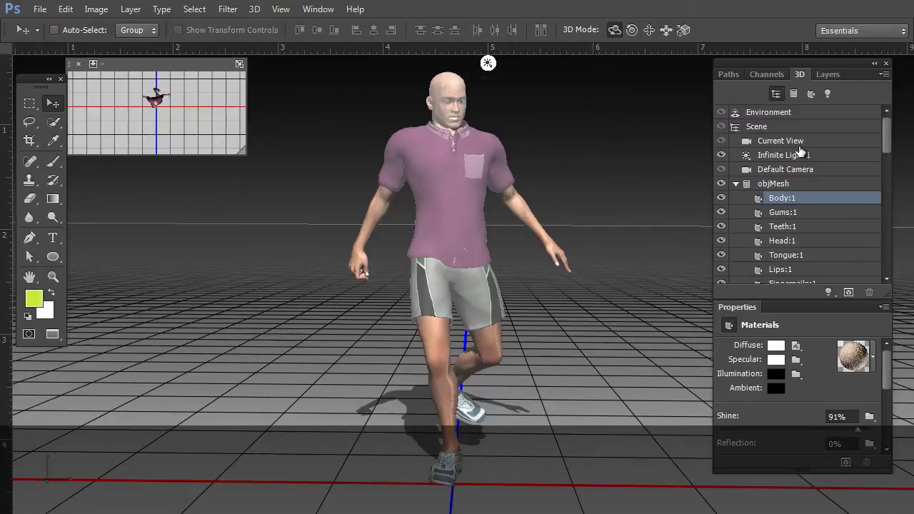
click(766, 142)
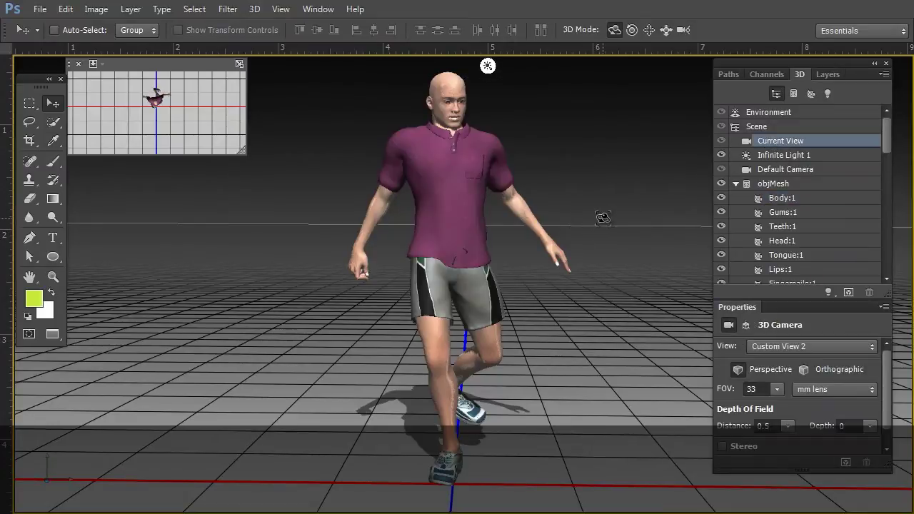
drag(609, 209, 544, 225)
drag(557, 189, 593, 188)
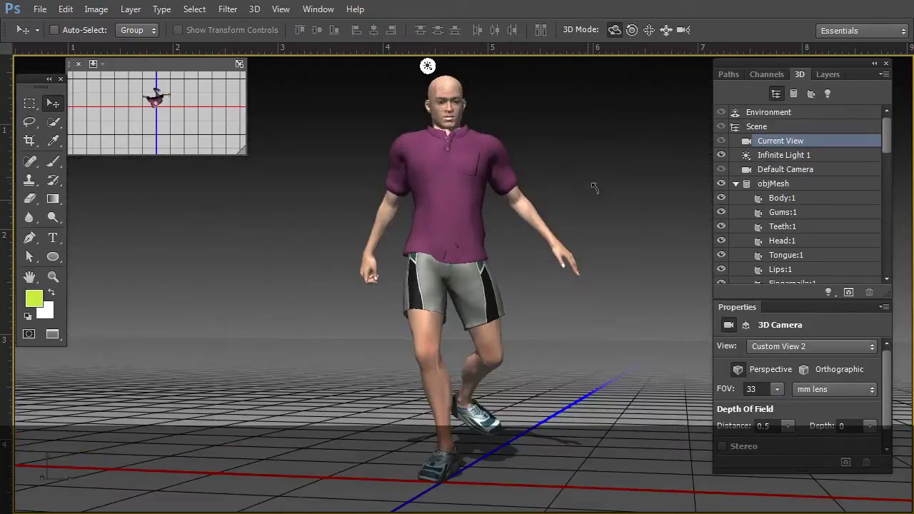
drag(610, 222, 609, 208)
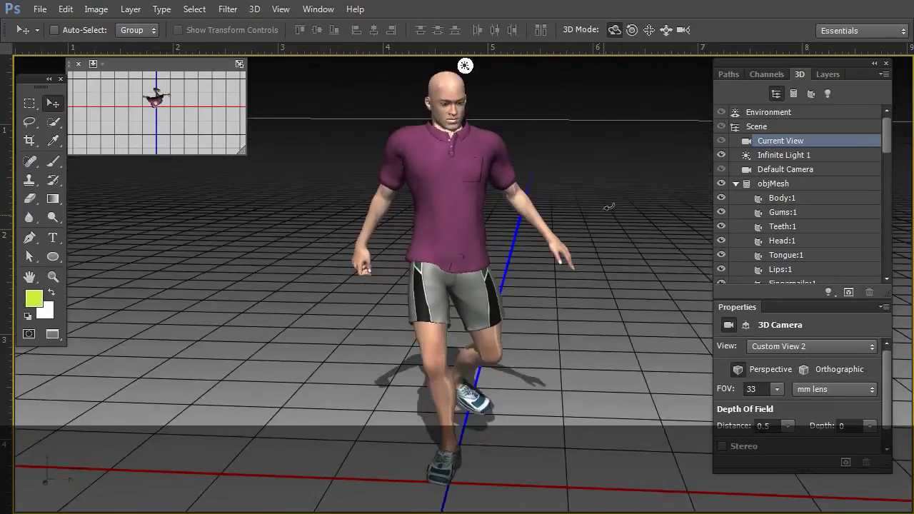
drag(634, 176, 605, 193)
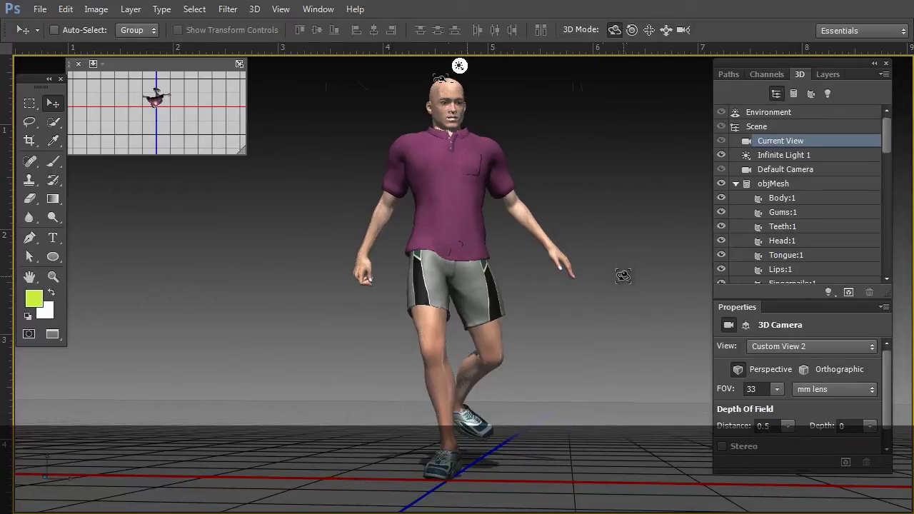
Set the Scene render preset to Wireframe.
click(782, 130)
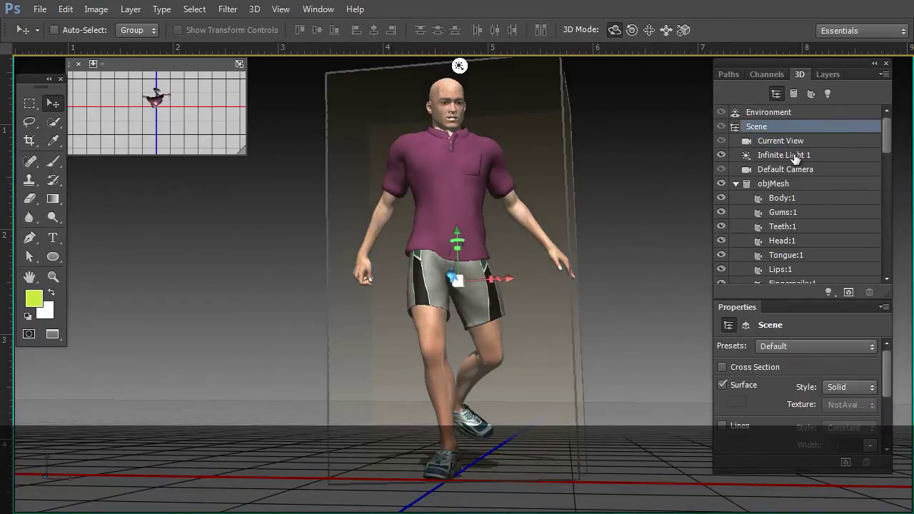
click(866, 345)
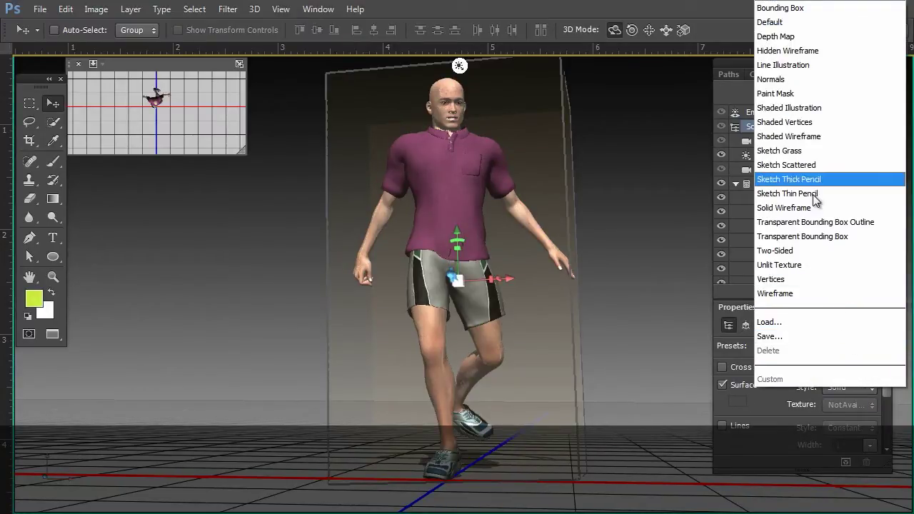
click(788, 300)
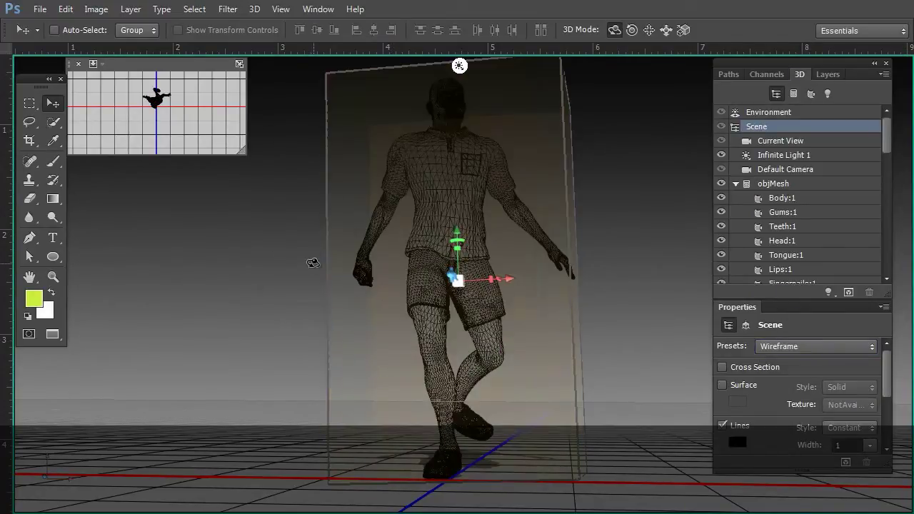
Examine the figure's wireframe mesh up close on the shirt, shorts and legs, and from high and low camera angles.
scroll(665, 217, up, 5)
scroll(547, 286, down, 2)
scroll(458, 292, up, 3)
drag(457, 292, 487, 289)
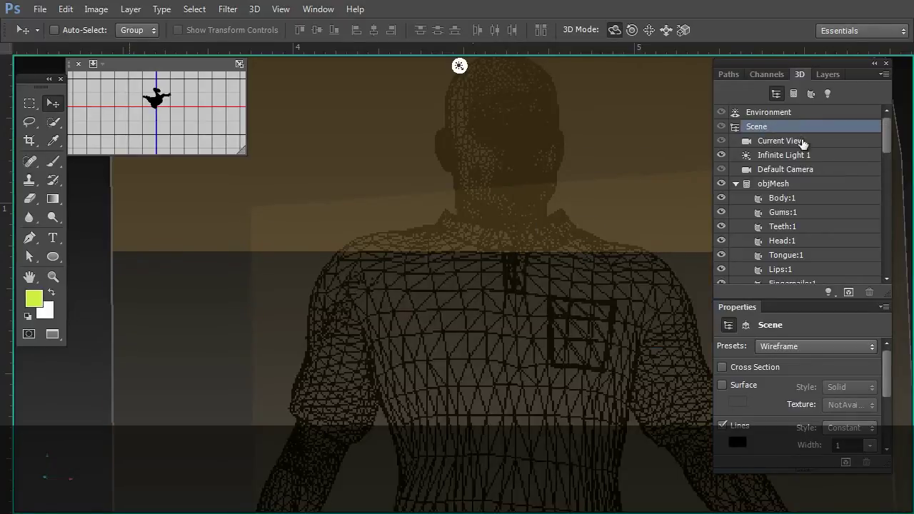
click(794, 143)
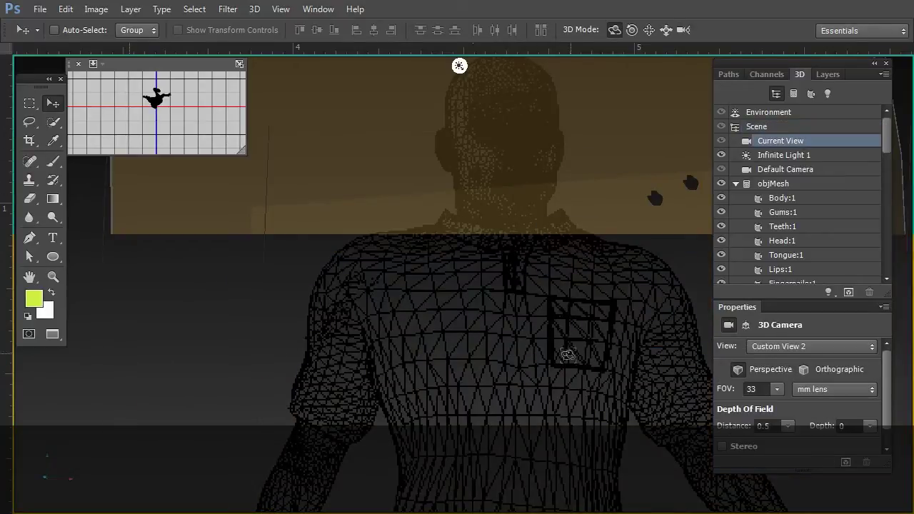
drag(531, 412, 565, 244)
drag(552, 133, 579, 318)
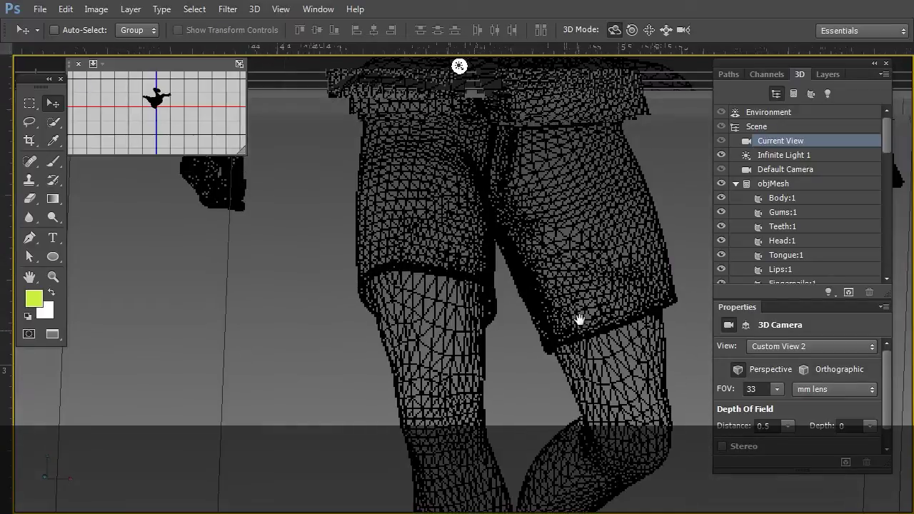
drag(548, 110, 516, 138)
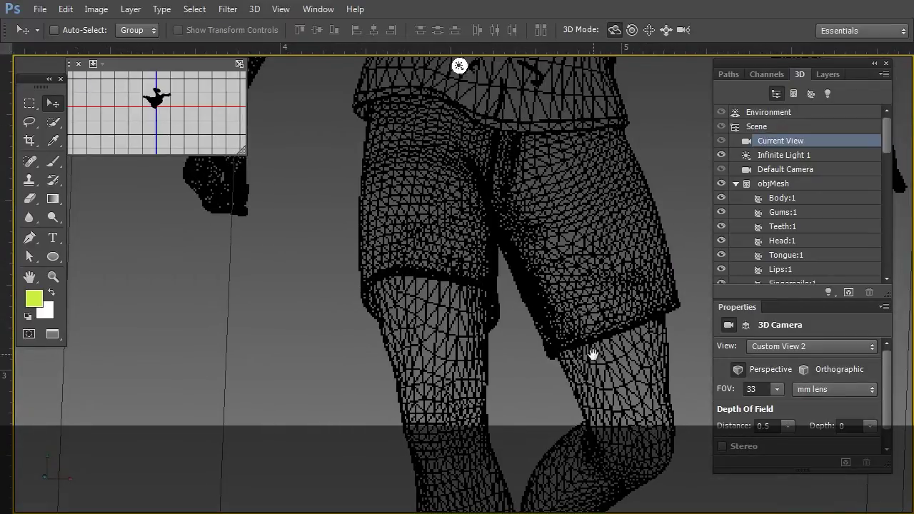
drag(593, 355, 552, 243)
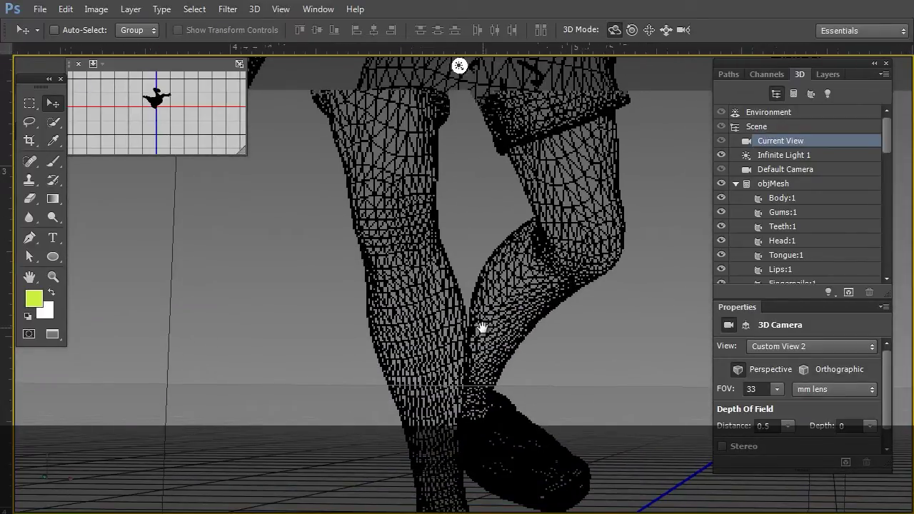
drag(512, 434, 583, 295)
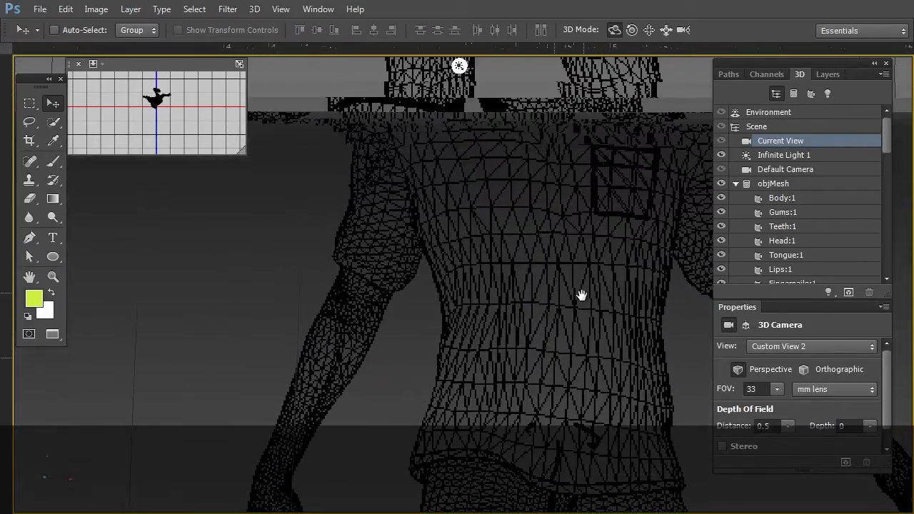
scroll(581, 297, down, 5)
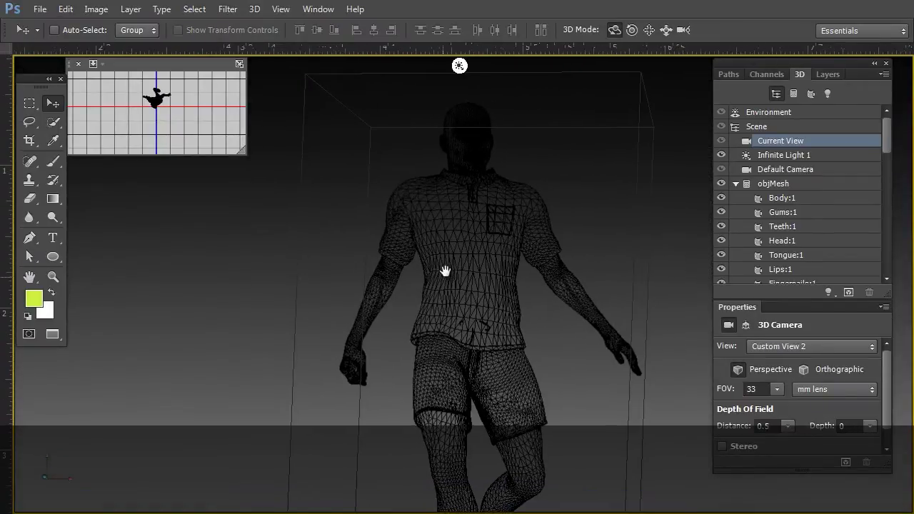
drag(658, 301, 743, 329)
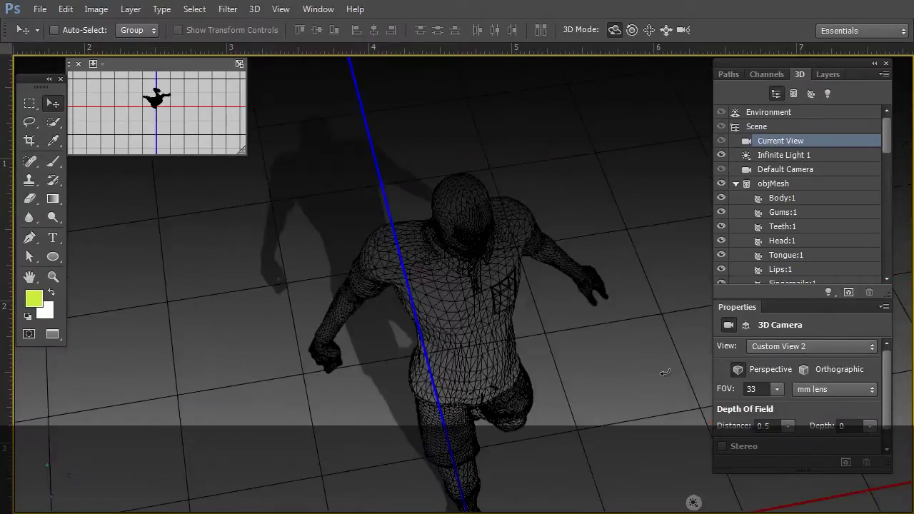
drag(677, 320, 686, 300)
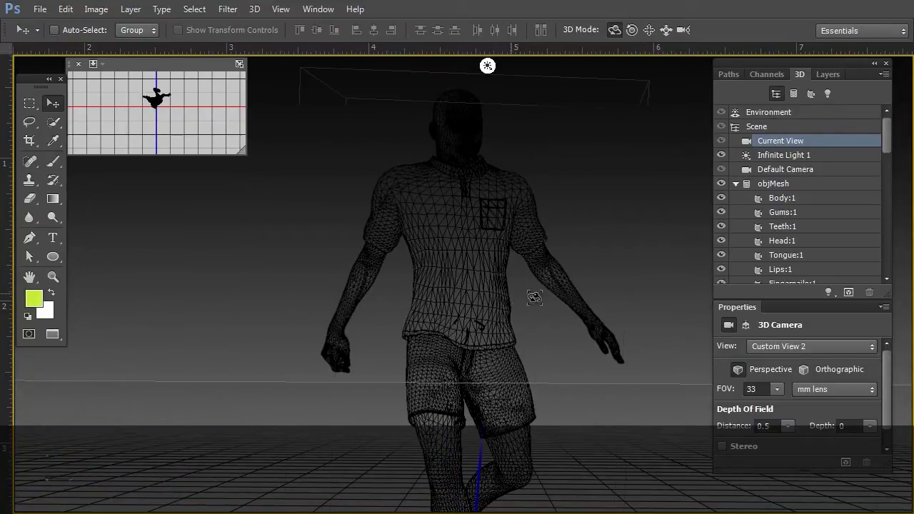
Set the Scene render preset back to Default.
click(770, 128)
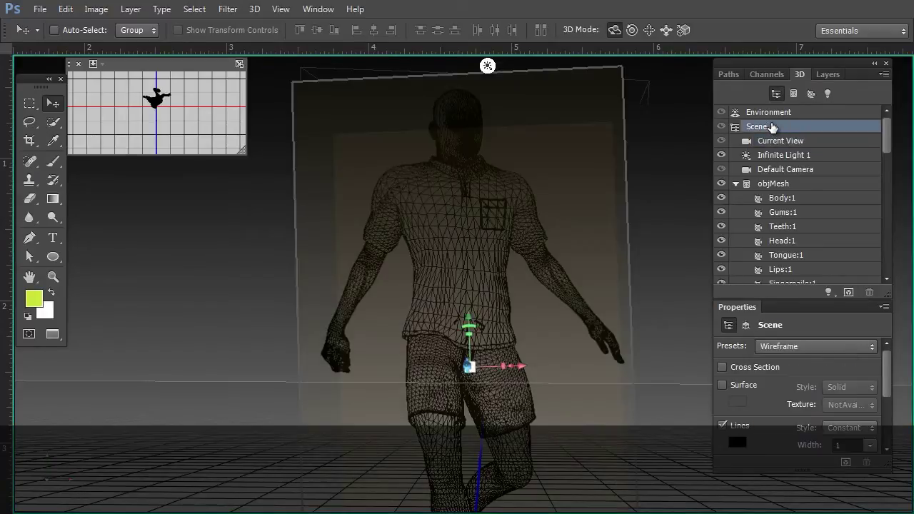
click(855, 346)
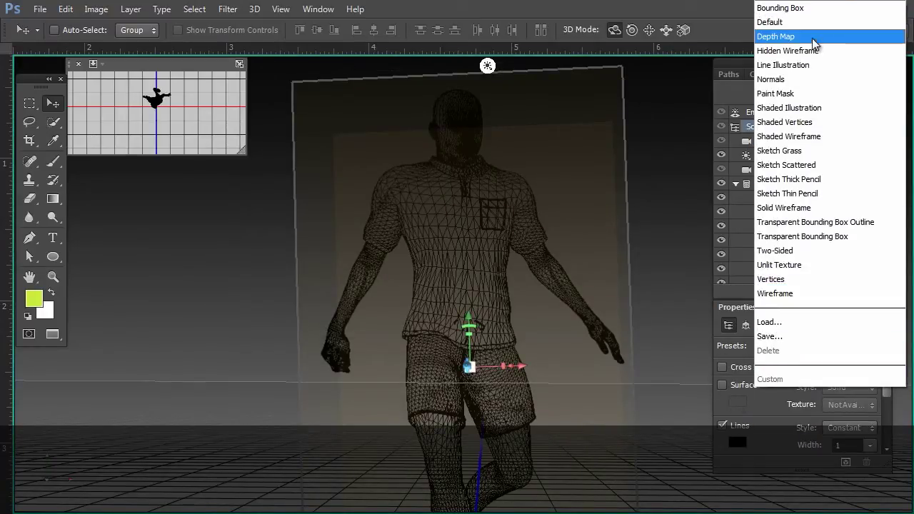
click(797, 24)
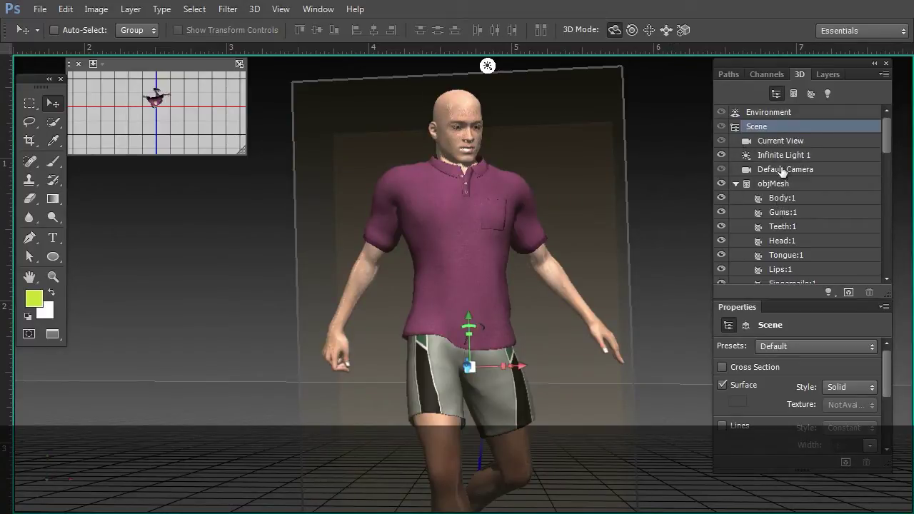
Try a bright red illumination colour of R 245, G 5, B 5 on the Body:1 material, keeping the figure in sight.
click(802, 197)
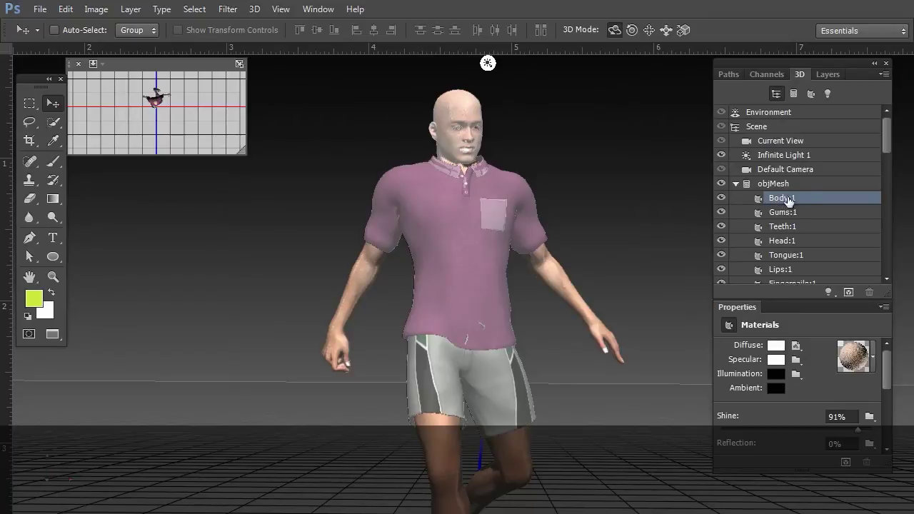
click(778, 379)
drag(744, 76, 741, 36)
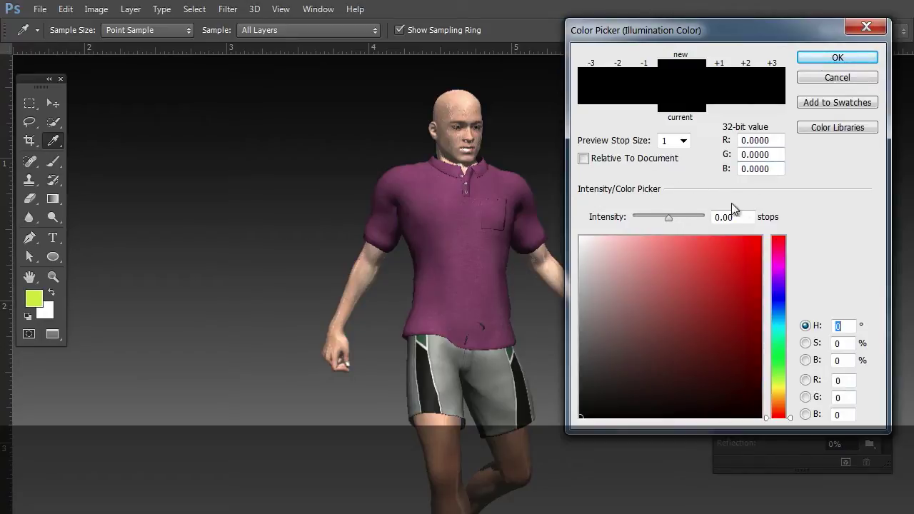
drag(739, 258, 700, 292)
drag(627, 350, 757, 240)
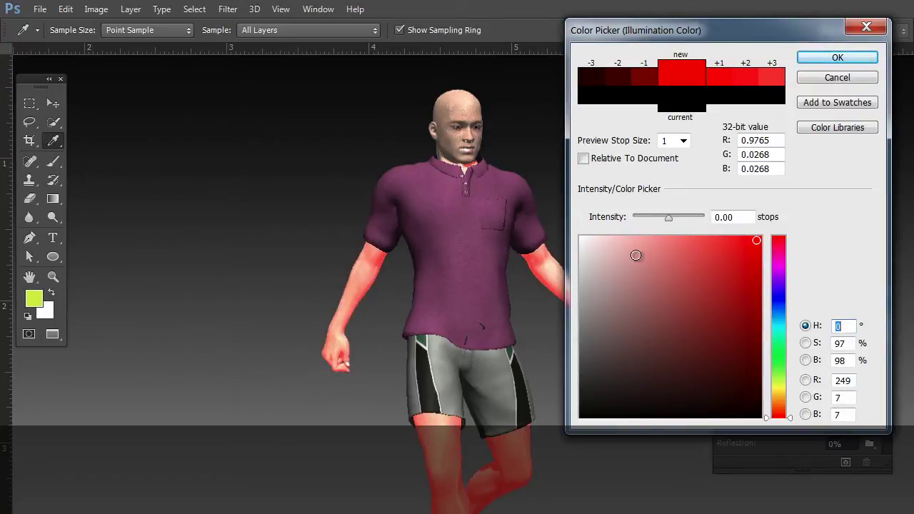
drag(709, 30, 641, 84)
drag(714, 66, 705, 49)
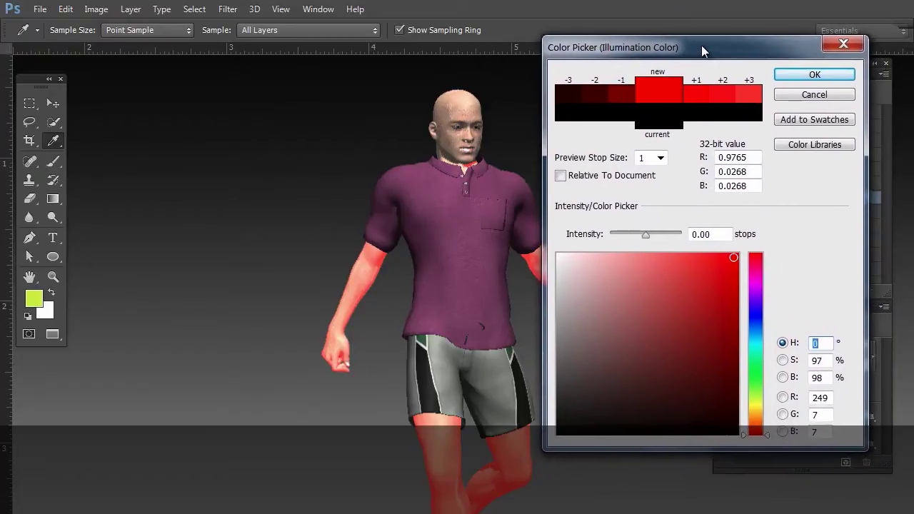
click(730, 263)
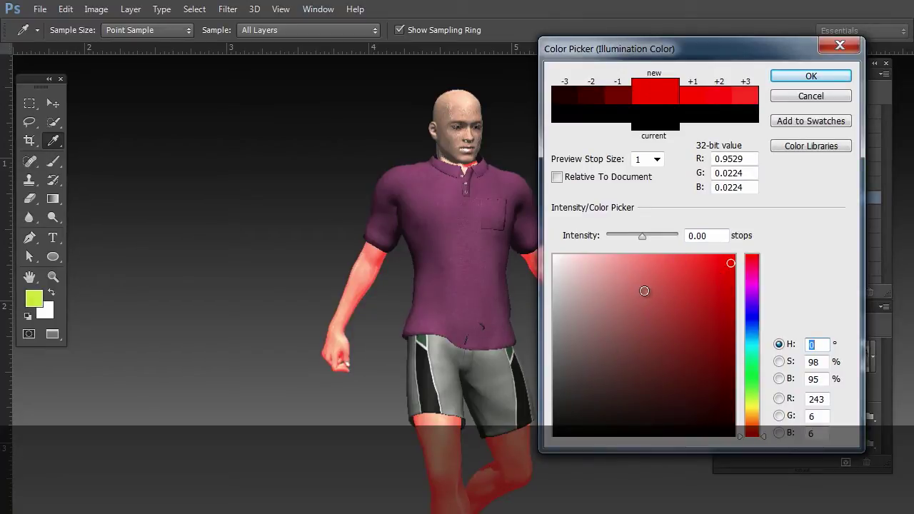
click(731, 262)
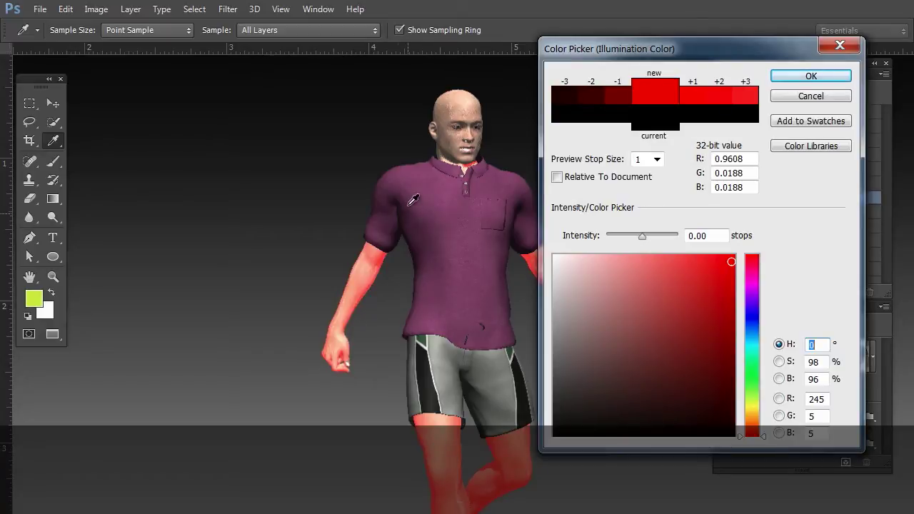
Try a green illumination with hue 120 on the Body:1 material, return it to black and discard the colour change.
drag(695, 49, 215, 70)
text(120)
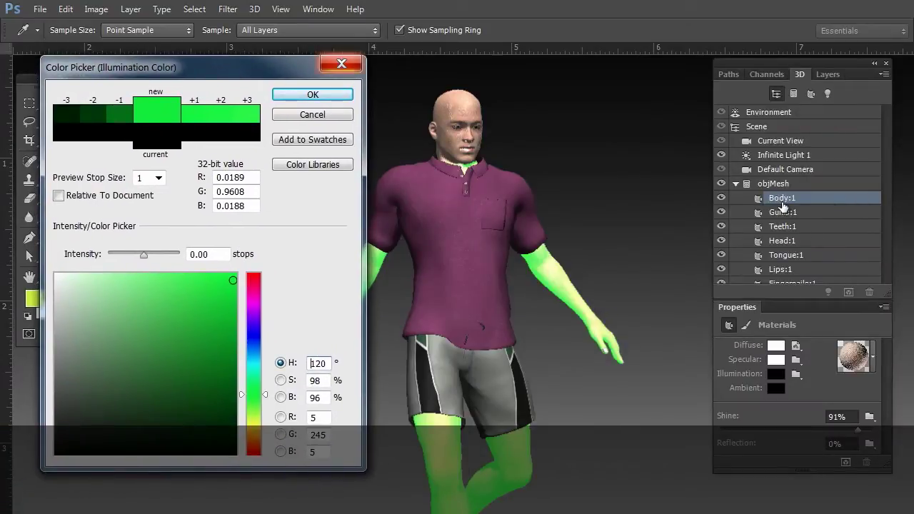
drag(239, 71, 195, 69)
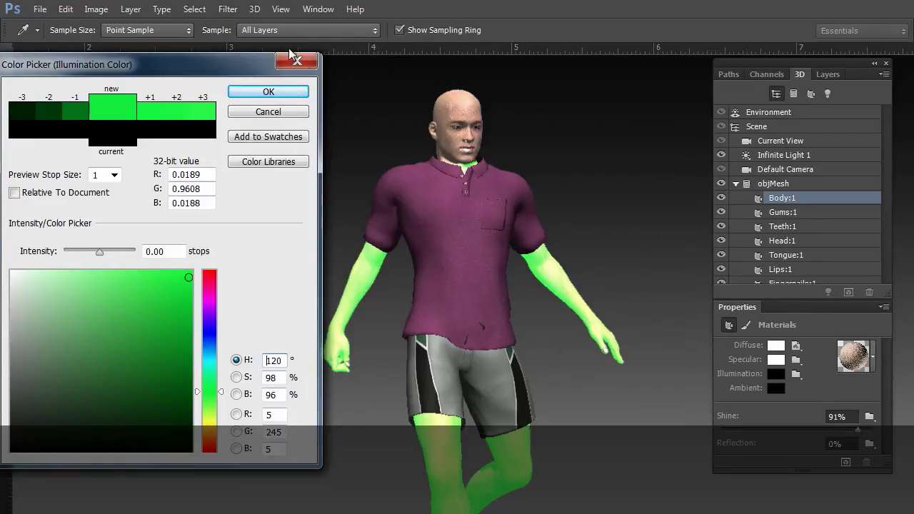
drag(225, 71, 286, 55)
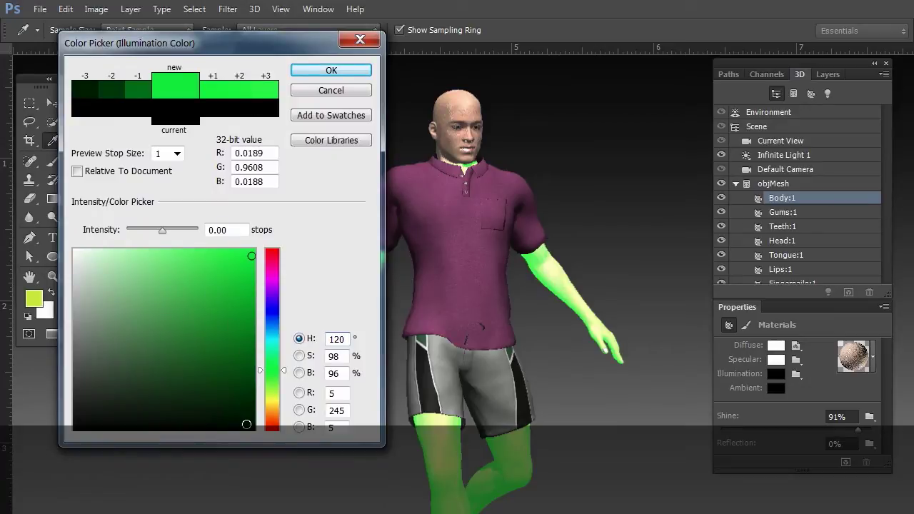
drag(84, 409, 48, 439)
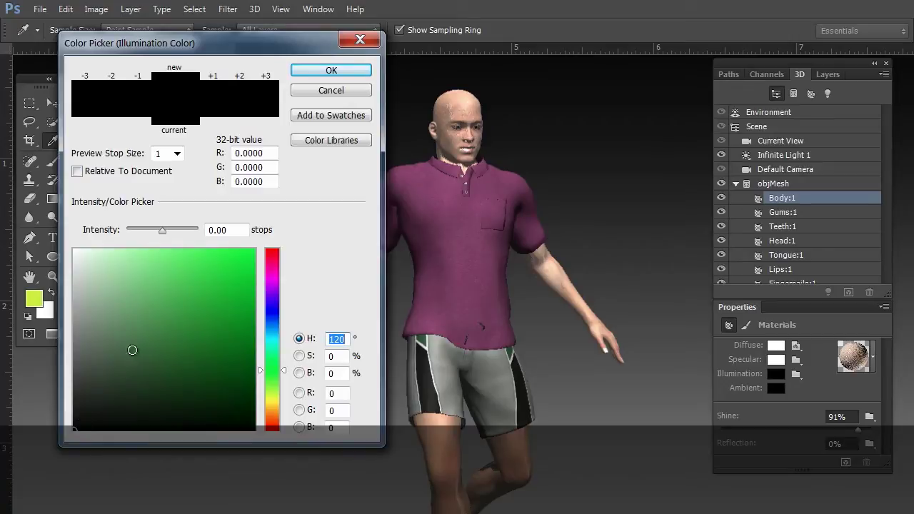
click(326, 91)
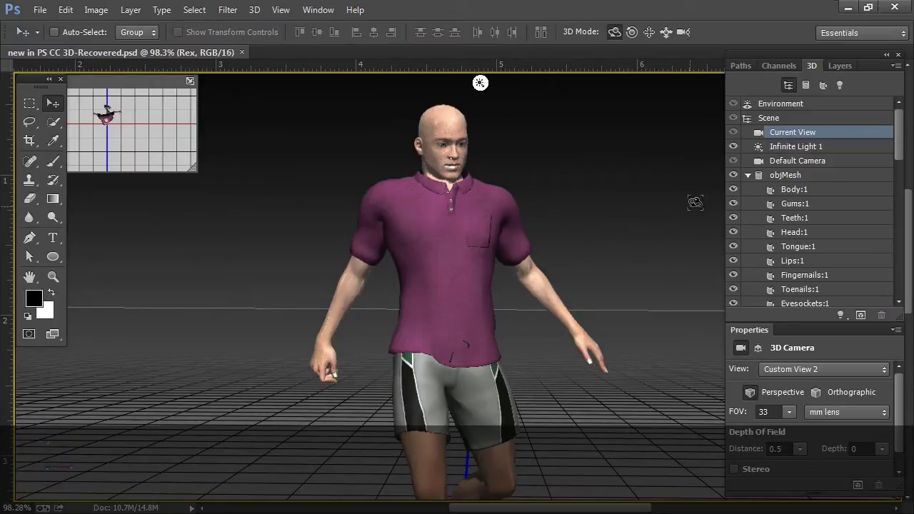
Rotate the Environment's image-based light around the figure and make more room for the environment properties.
click(785, 104)
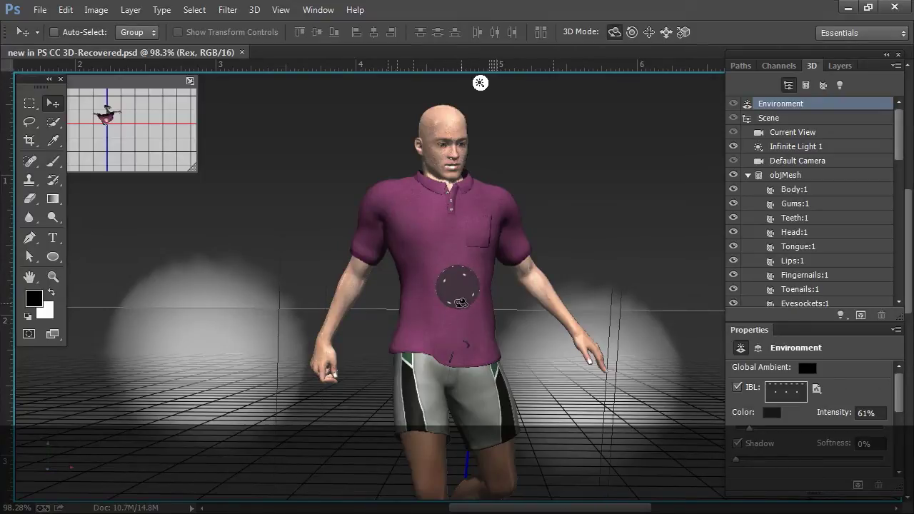
mouse_move(613, 233)
mouse_down()
mouse_move(468, 296)
mouse_move(439, 282)
mouse_move(428, 242)
mouse_move(532, 247)
mouse_move(524, 238)
mouse_move(567, 271)
mouse_move(410, 195)
mouse_move(373, 209)
mouse_move(414, 219)
mouse_move(467, 325)
mouse_move(471, 370)
mouse_move(473, 257)
mouse_up()
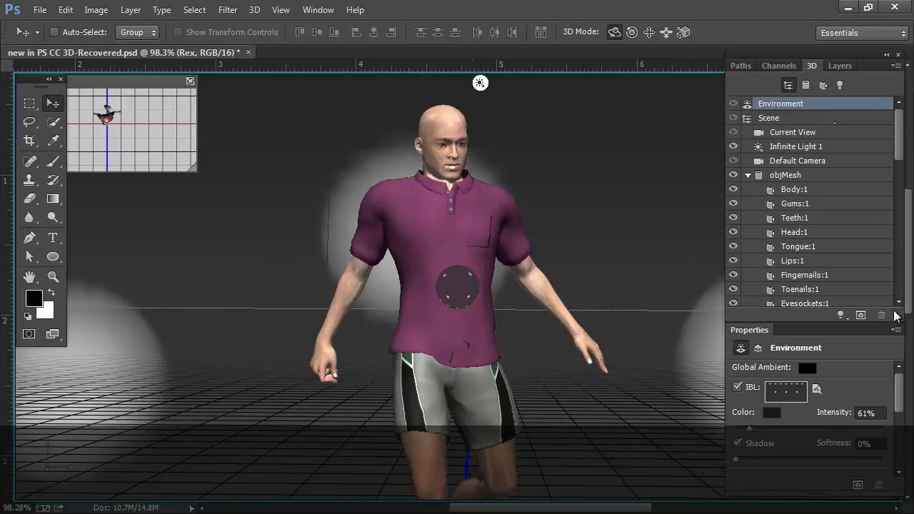
drag(898, 320, 899, 267)
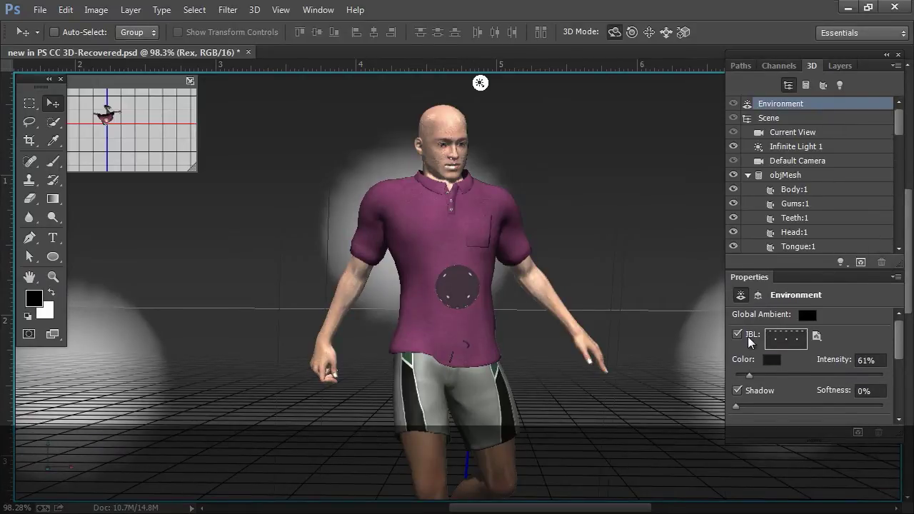
Switch the Environment's image-based light off and on again for comparison, and open its texture for editing.
click(738, 335)
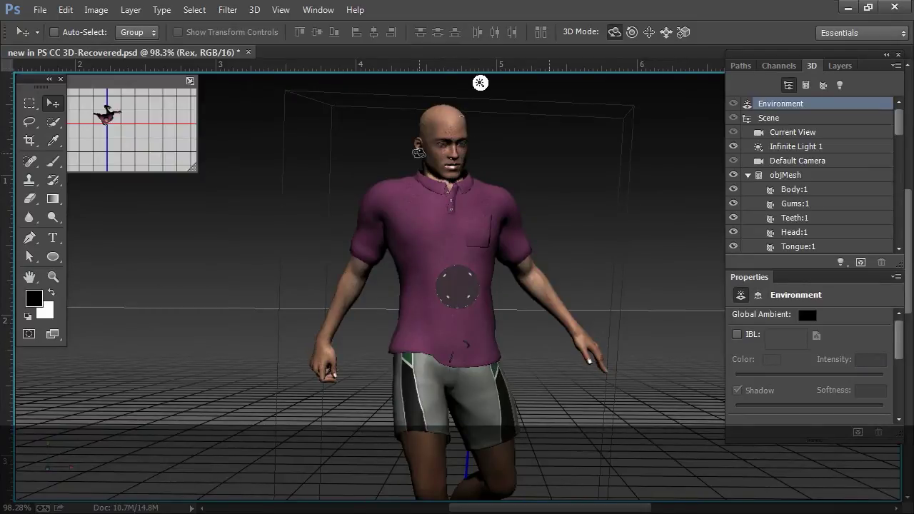
click(737, 335)
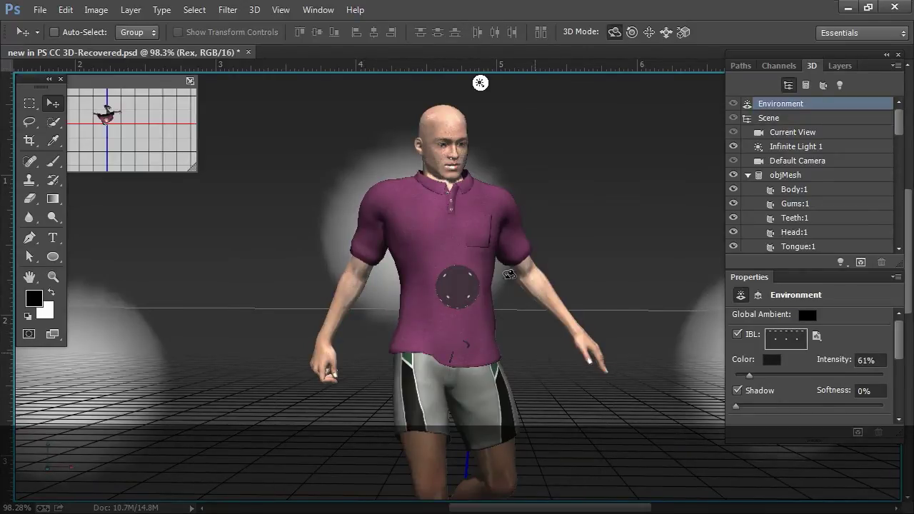
click(819, 342)
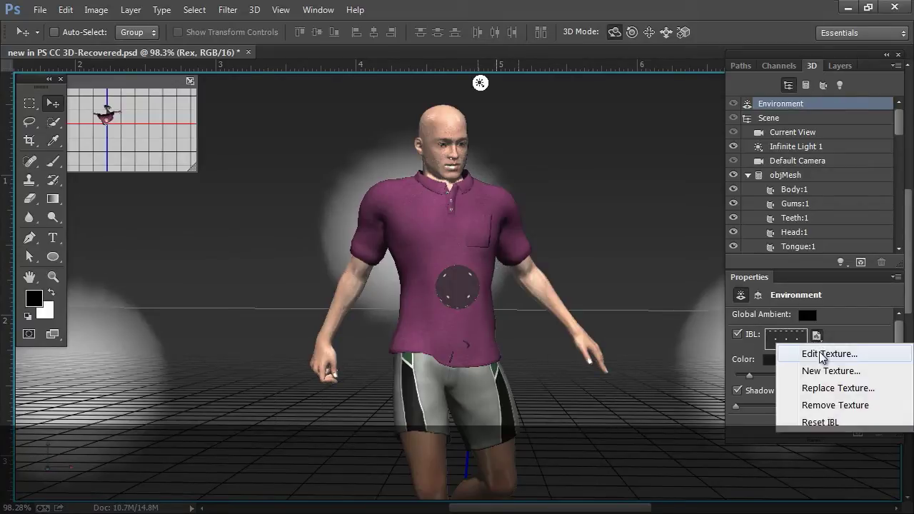
click(822, 352)
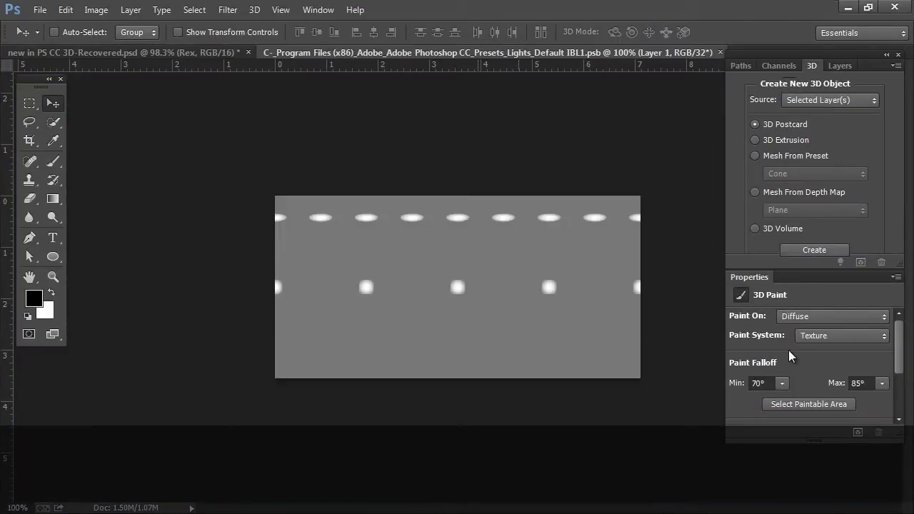
Preview the yellow Layer 1 in the lighting texture by toggling its visibility, and delete that layer.
click(840, 66)
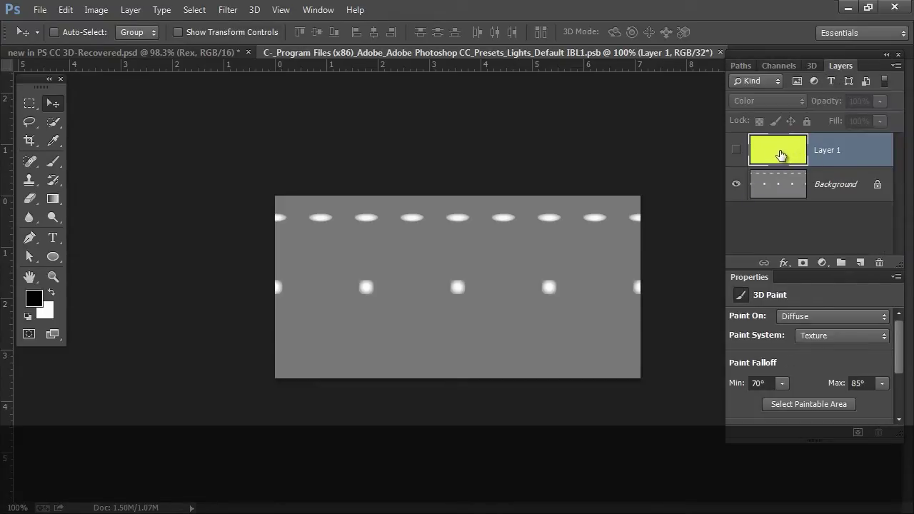
click(737, 150)
click(736, 150)
click(736, 150)
click(736, 150)
drag(786, 155, 880, 262)
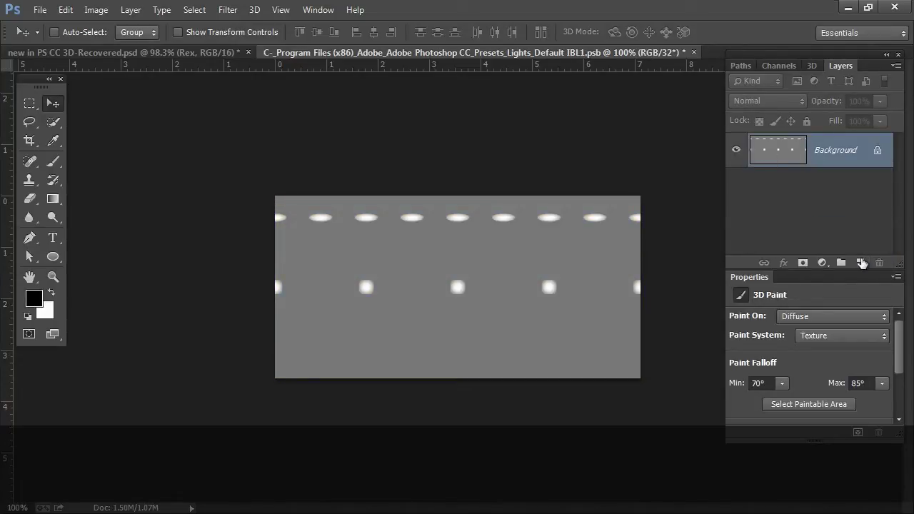
Add a Levels adjustment layer above the lighting texture's Background and brighten its midtones.
click(822, 263)
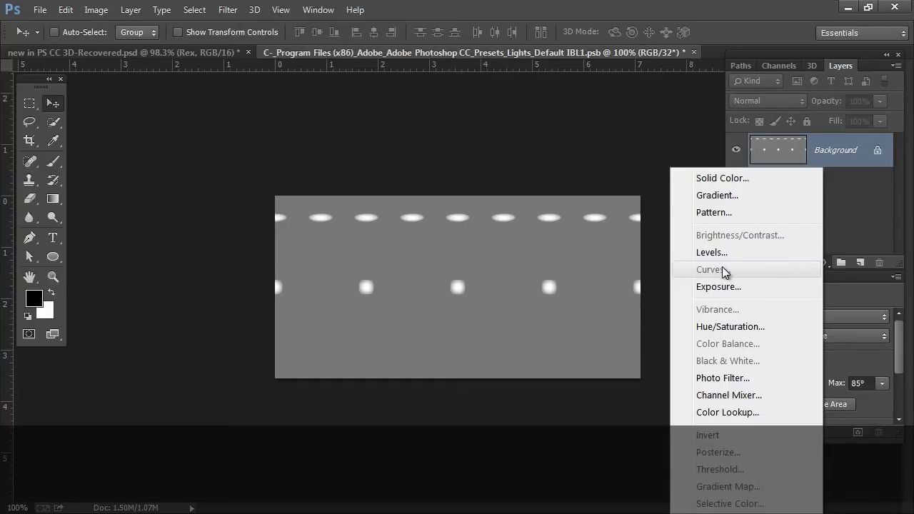
click(717, 259)
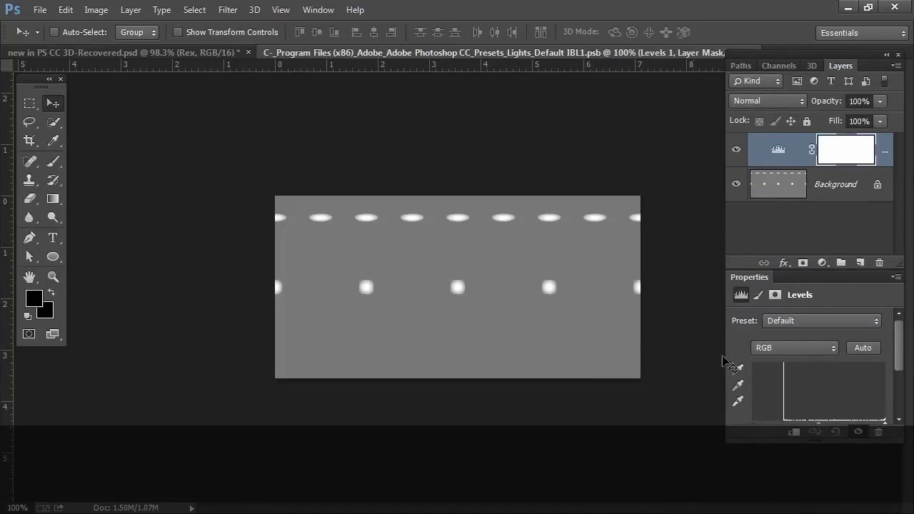
drag(823, 427, 798, 422)
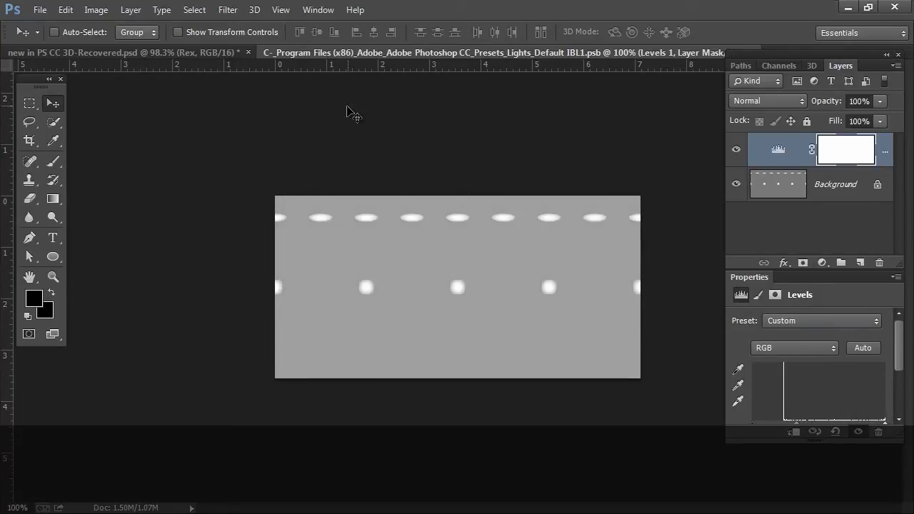
Tile all open documents vertically and bring the whole upper figure into its half of the workspace.
click(318, 10)
mouse_move(347, 32)
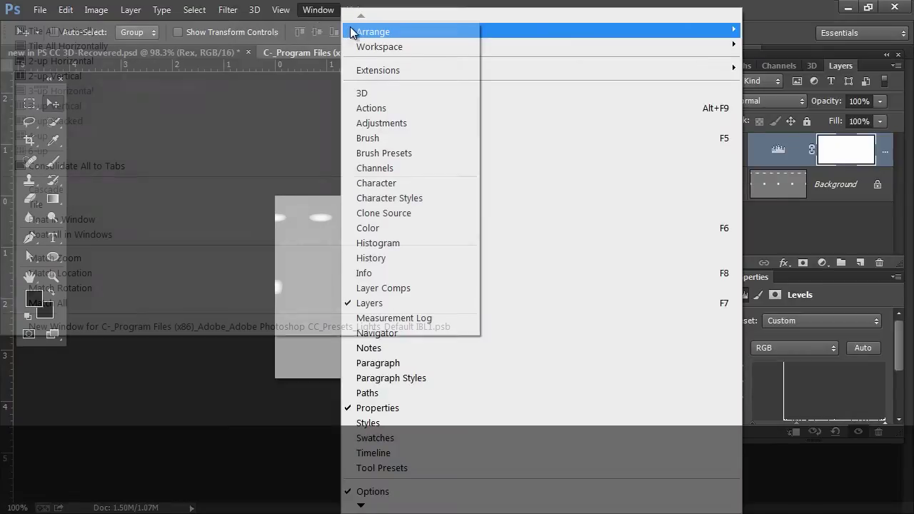
click(258, 34)
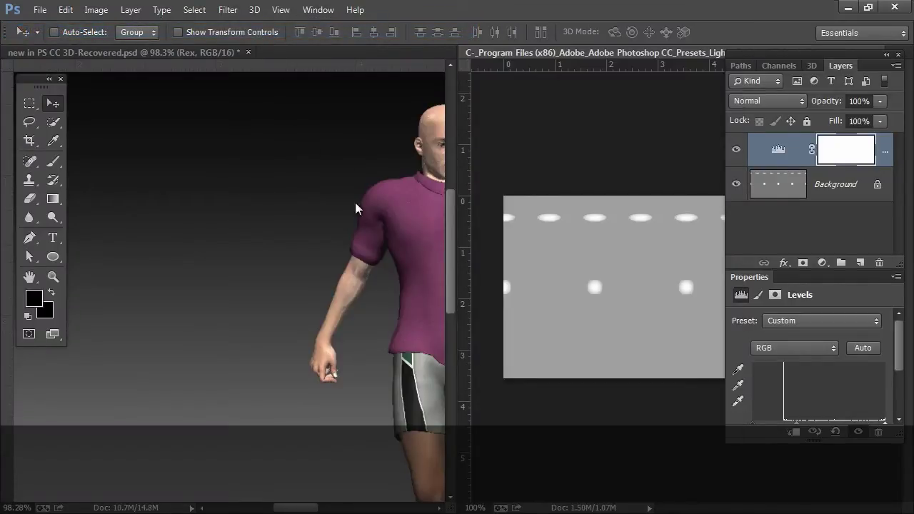
click(364, 270)
drag(334, 250, 191, 266)
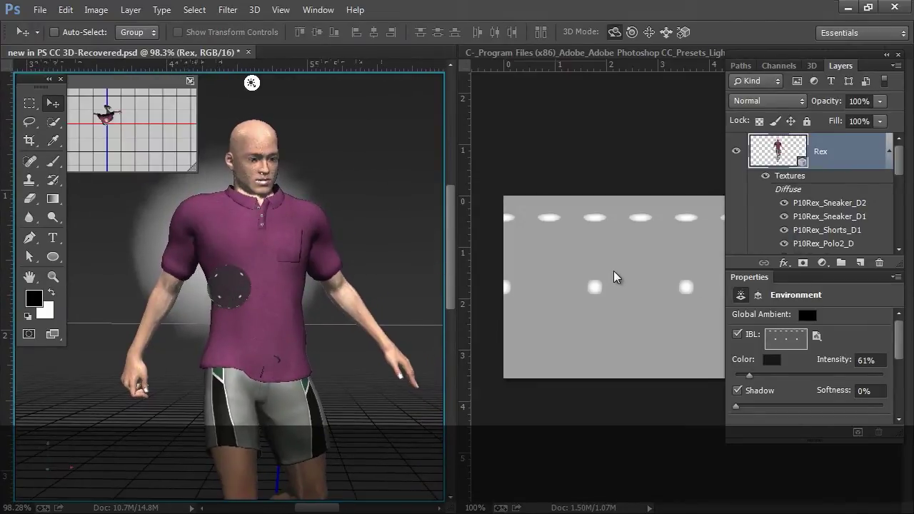
Darken the lighting texture by raising the Levels adjustment's black input point to the start of the histogram.
click(612, 280)
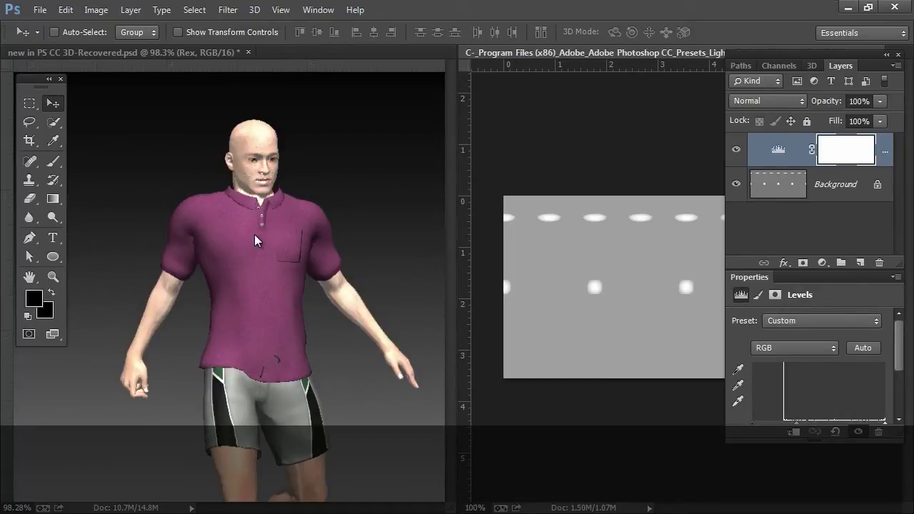
click(789, 164)
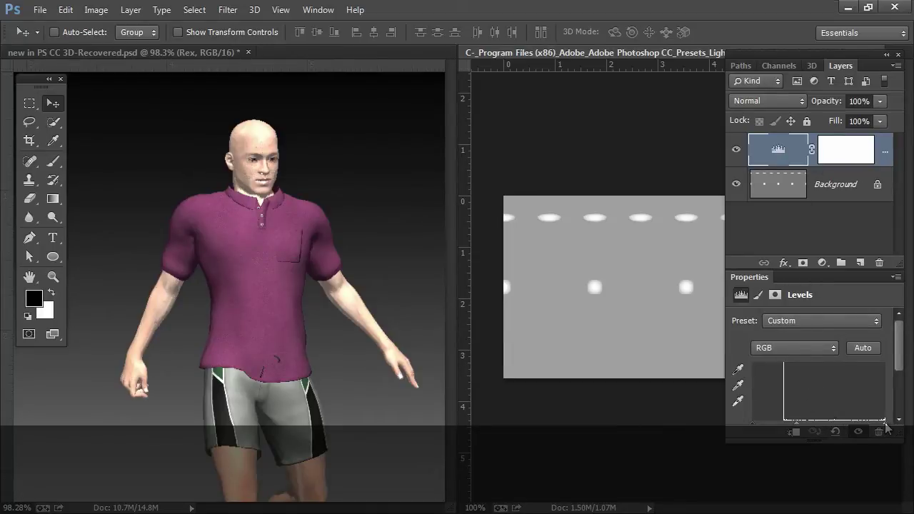
drag(753, 422, 783, 418)
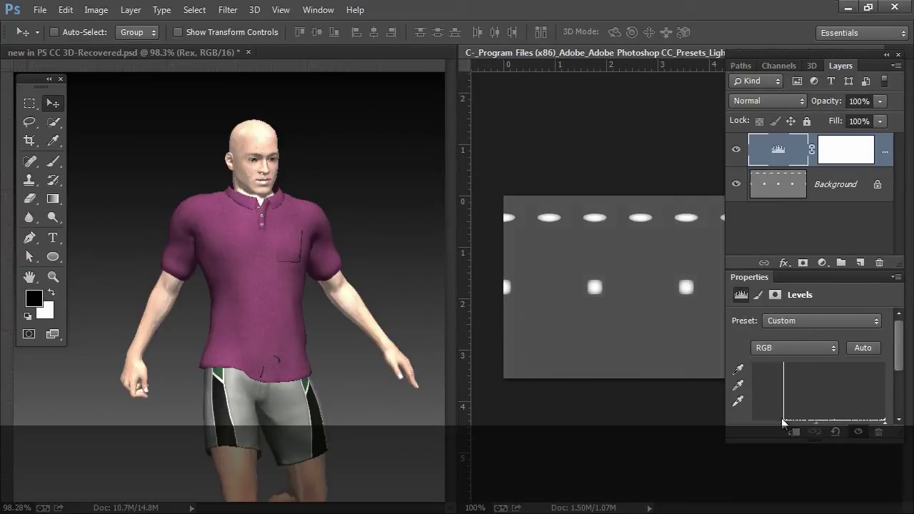
Close the lighting texture document and show the figure document in full-screen mode with the menu bar.
drag(588, 262, 613, 214)
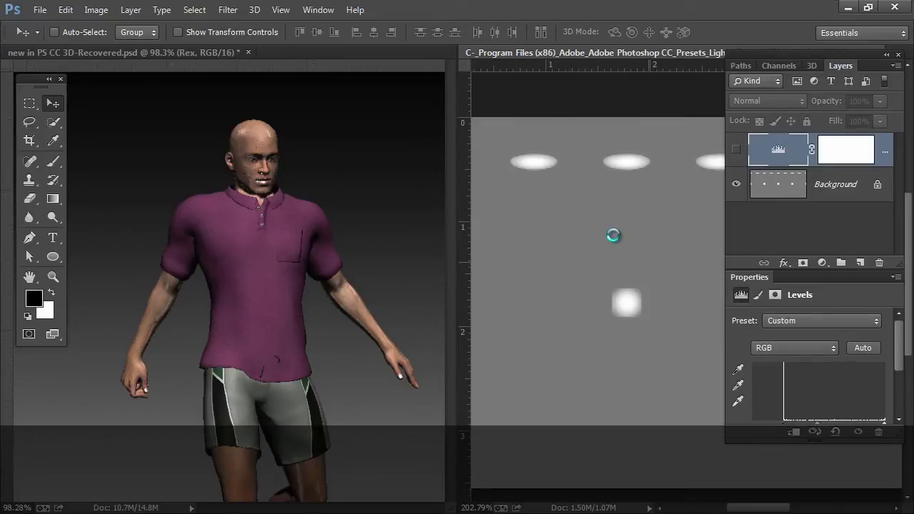
key(ctrl+w)
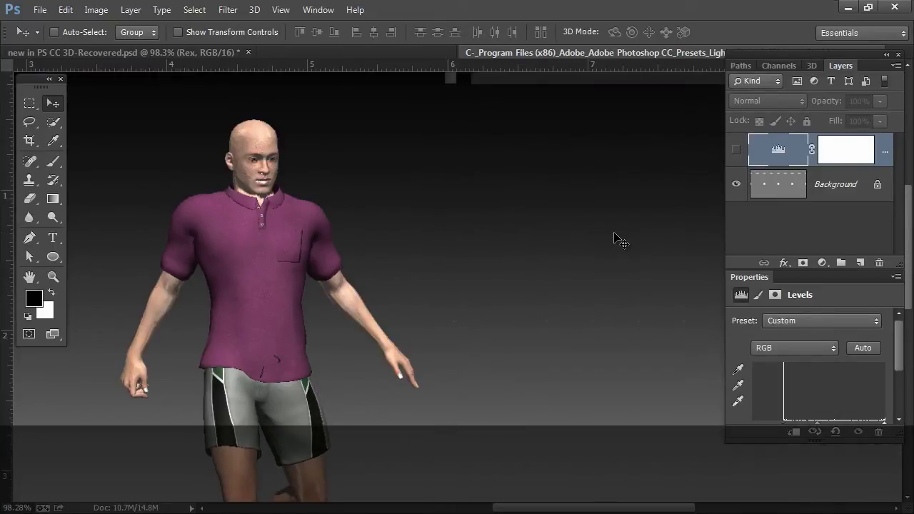
key(f)
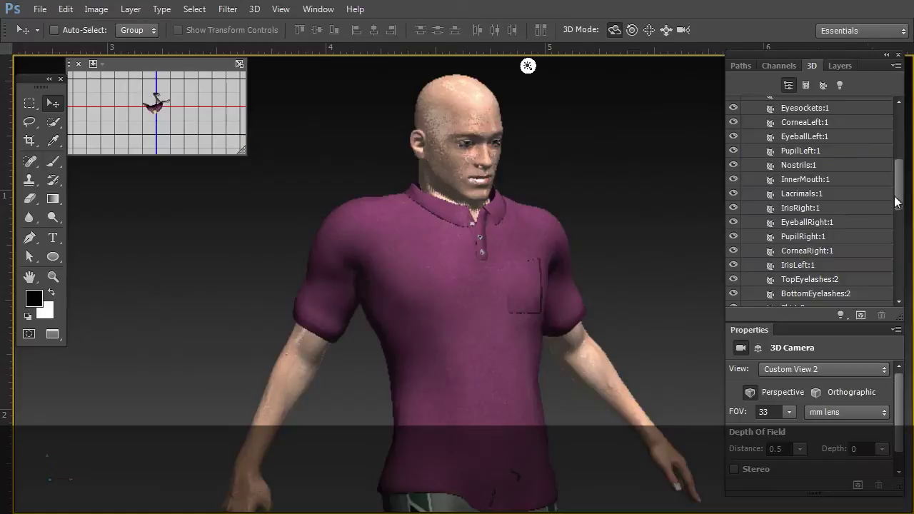
Add a new empty layer above the Rex layer.
drag(901, 183, 897, 124)
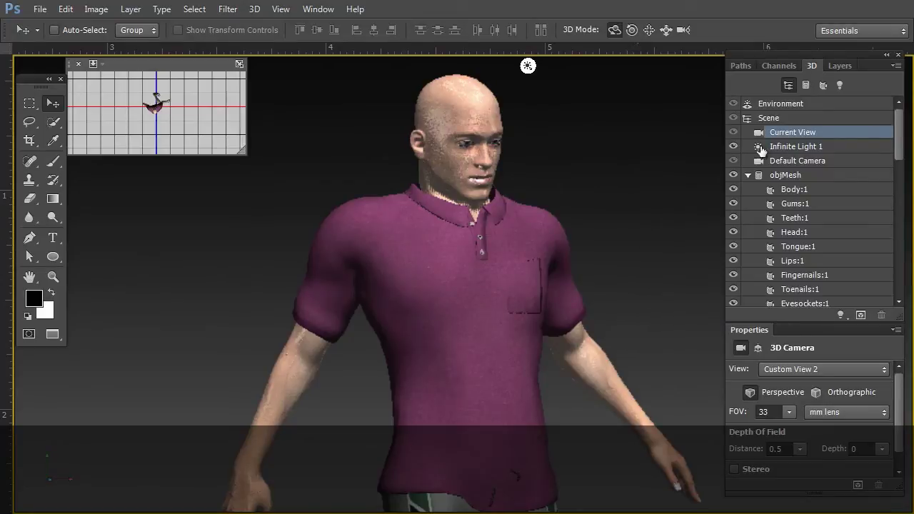
click(836, 66)
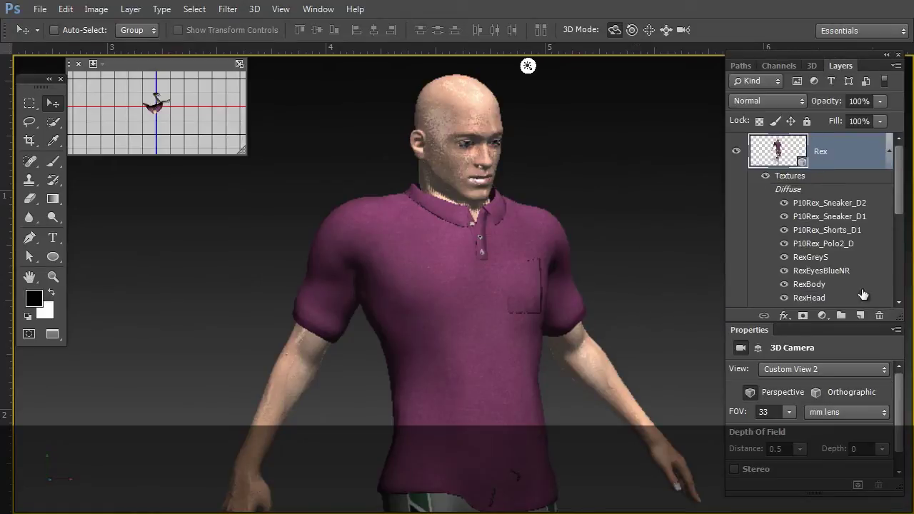
click(861, 315)
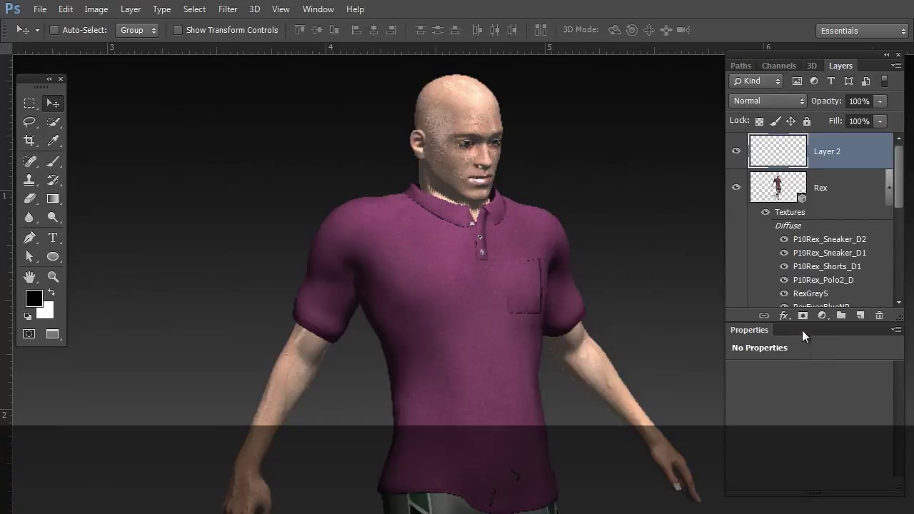
Create a 3D sphere from the new empty layer using Mesh From Preset with the Sphere shape.
click(812, 66)
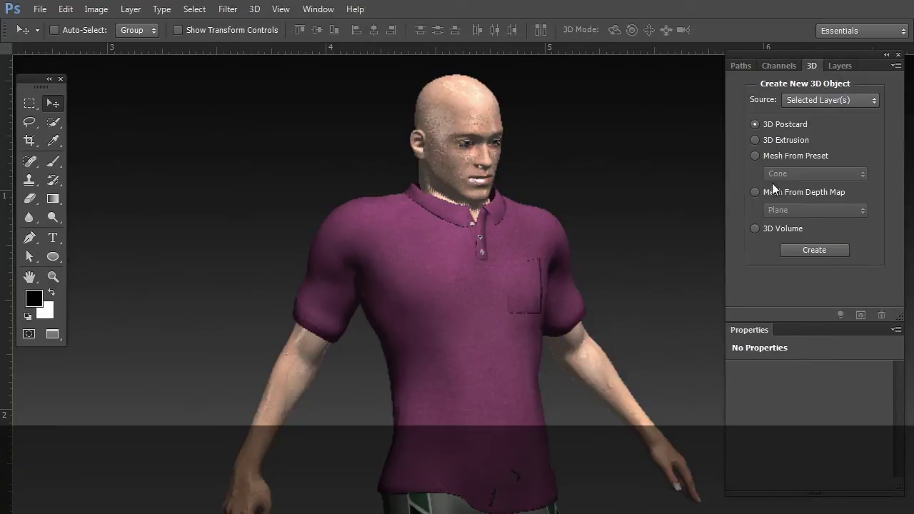
click(758, 156)
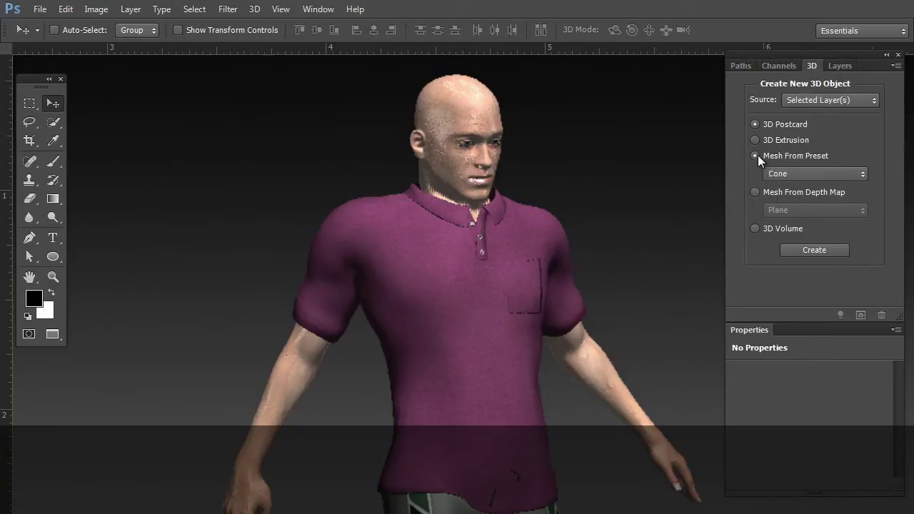
click(792, 173)
click(799, 318)
click(800, 250)
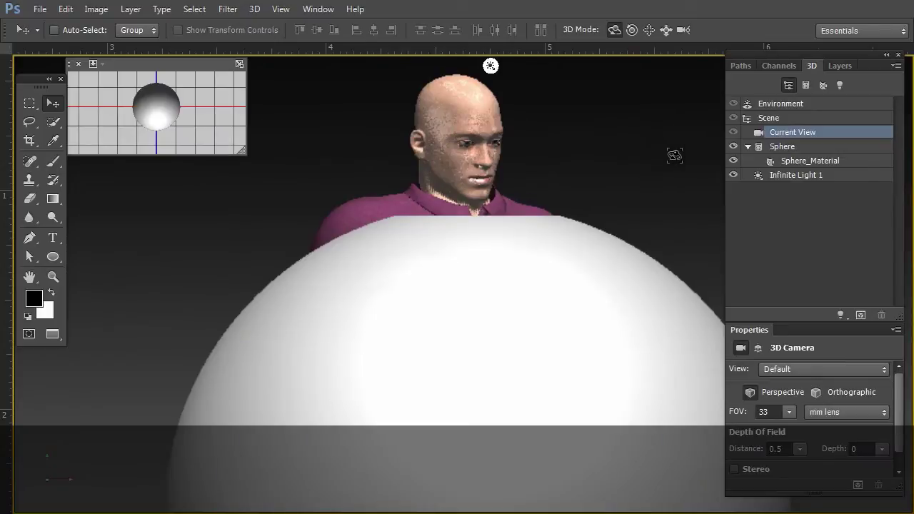
Collapse the Rex layer's textures and merge the sphere layer and the Rex layer into one 3D layer.
click(838, 65)
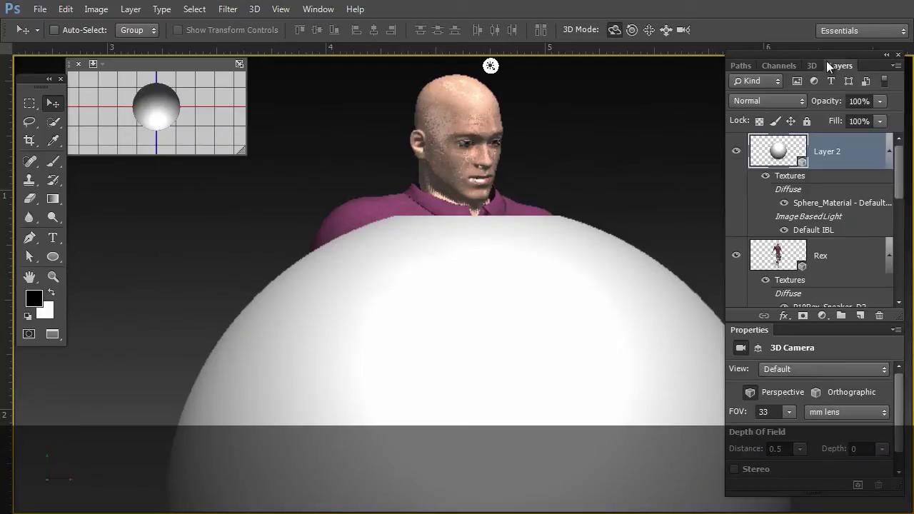
click(889, 260)
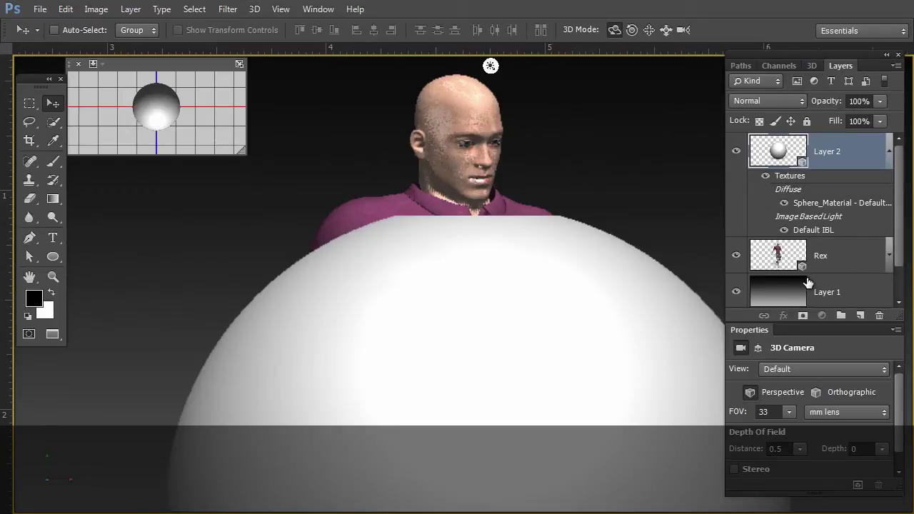
click(829, 256)
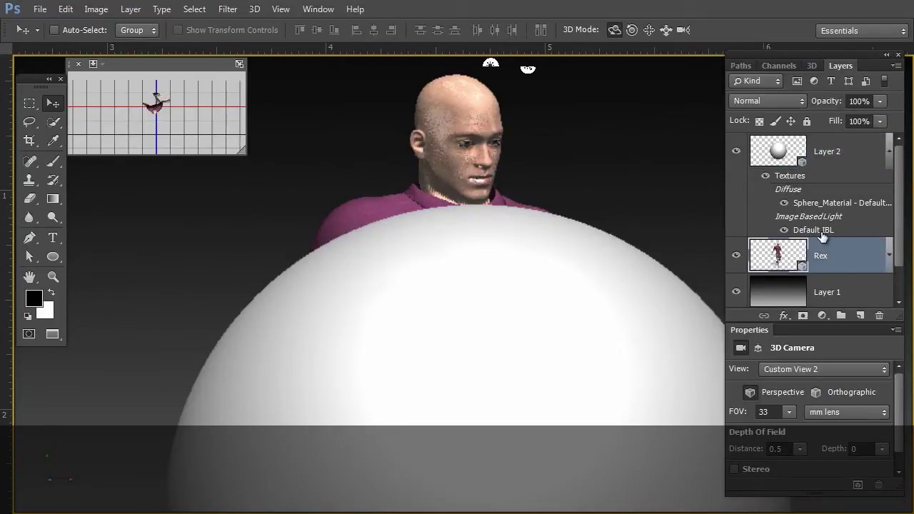
shift+click(833, 150)
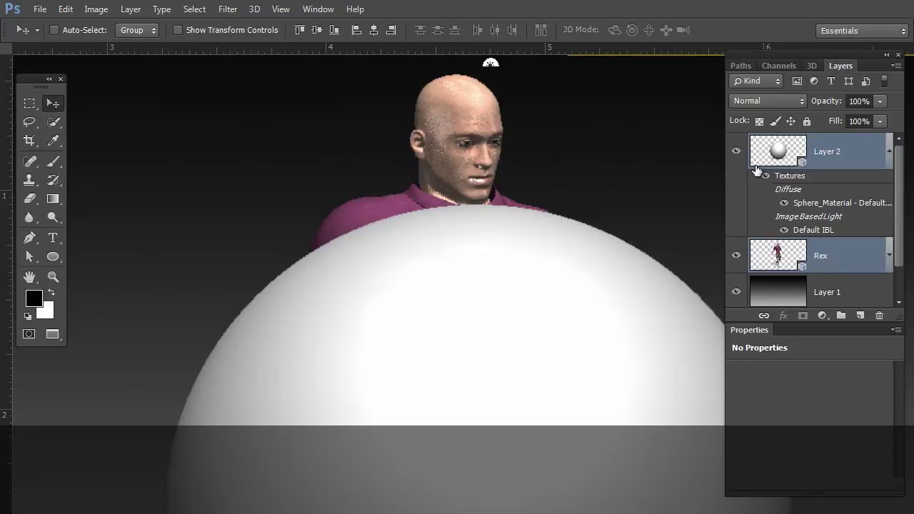
click(254, 9)
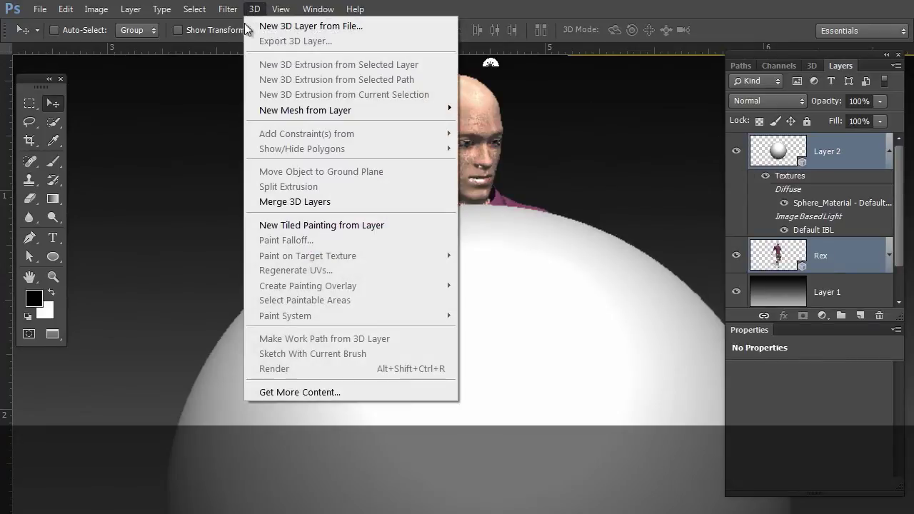
click(317, 205)
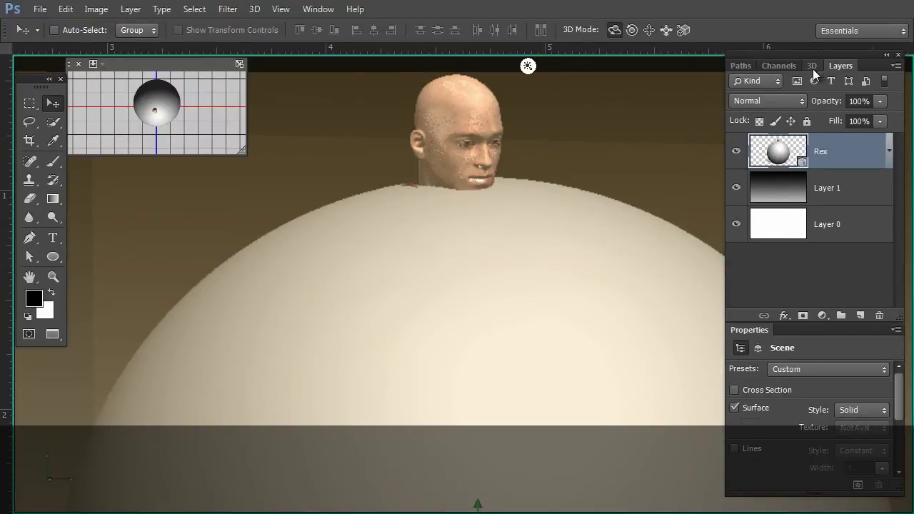
Toggle the visibility of Rex_Layer in the merged scene to identify it, and rename Layer 2_Layer as sphere.
click(812, 65)
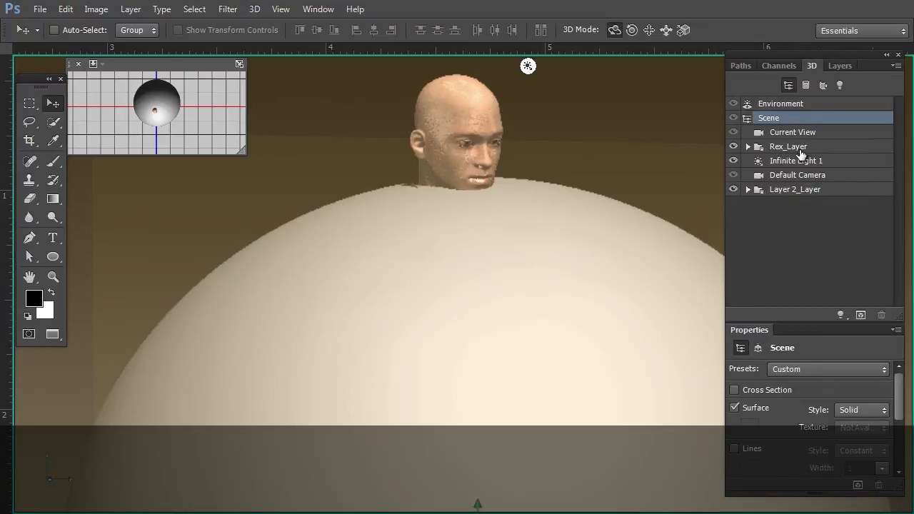
click(734, 146)
click(734, 147)
click(786, 190)
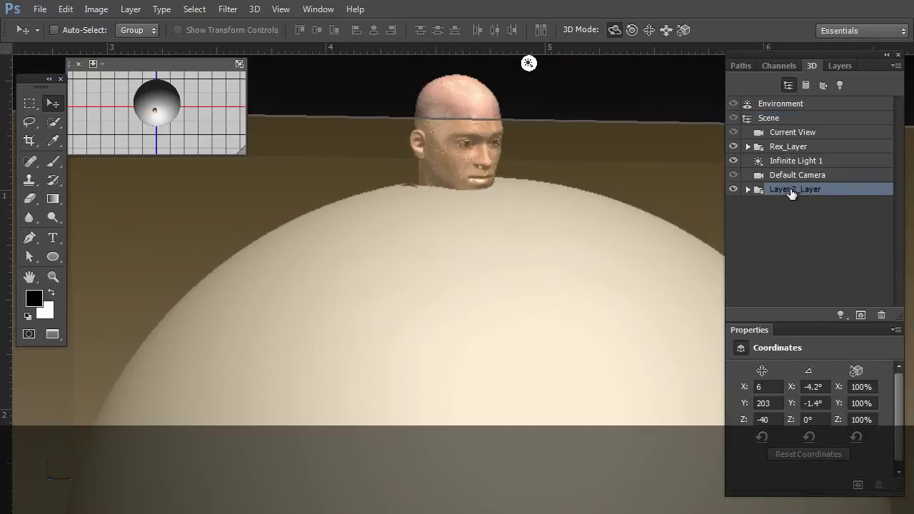
double_click(790, 190)
text(sphere)
key(Escape)
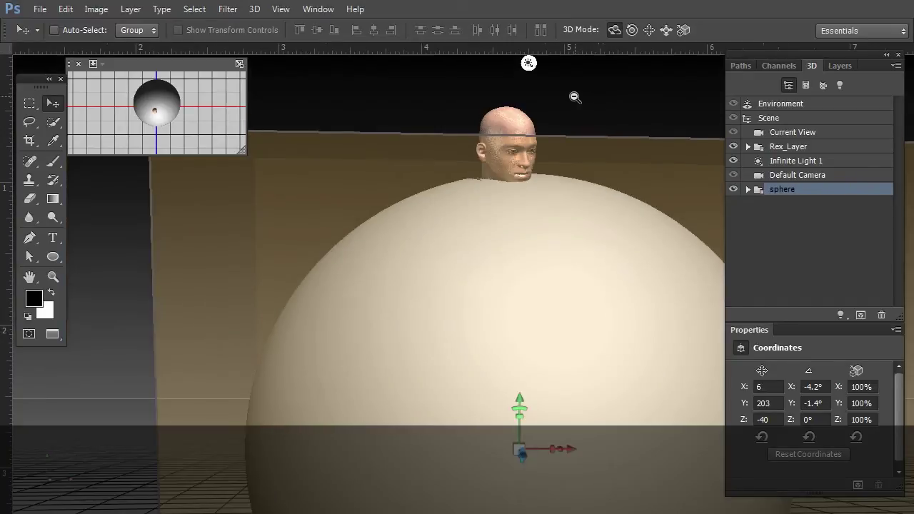
Expand the sphere group in the 3D scene list down to its mesh and Sphere_Material, with the whole sphere in sight.
ctrl+alt+click(575, 96)
drag(513, 109, 545, 95)
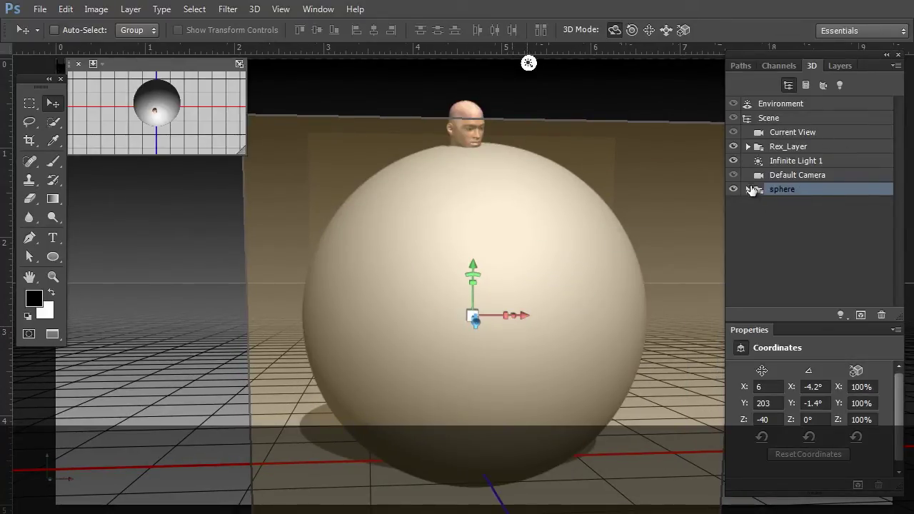
click(747, 190)
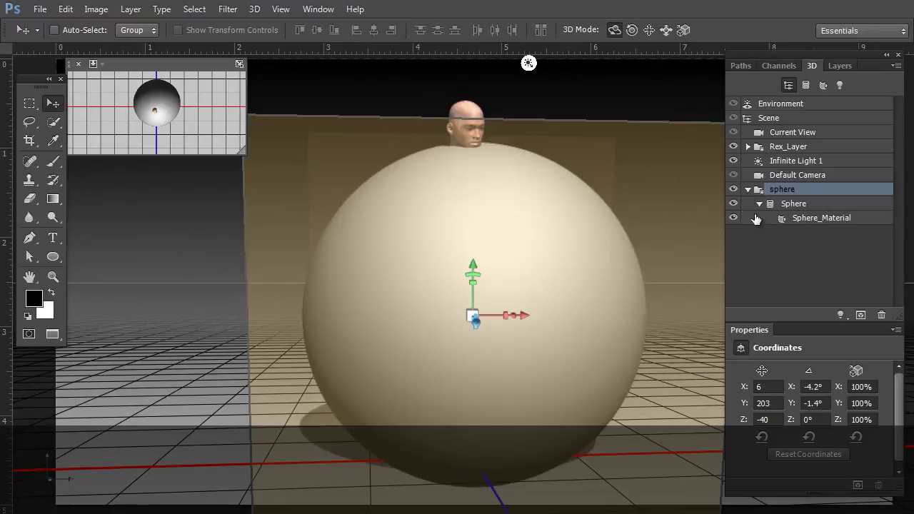
Select the sphere's mesh, scale it down uniformly and move it down so the figure's upper body stands clear of it.
click(790, 204)
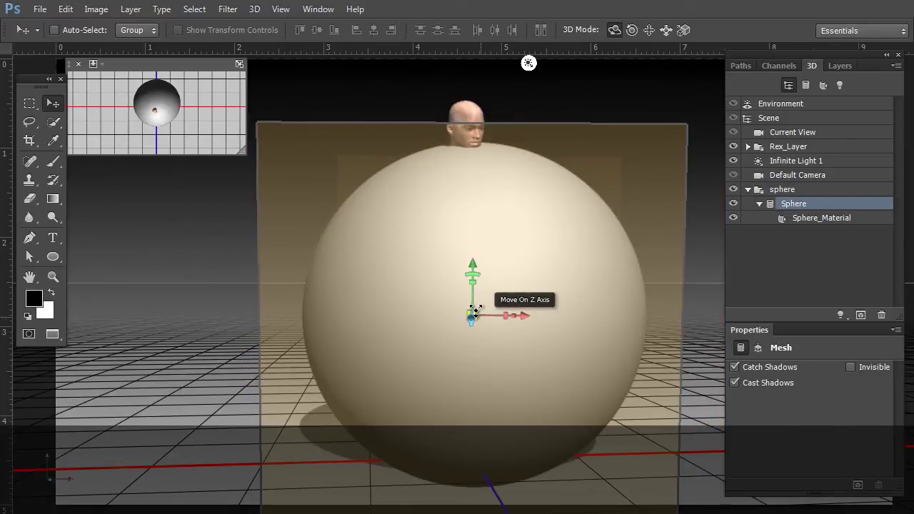
drag(469, 312, 335, 377)
drag(473, 263, 458, 293)
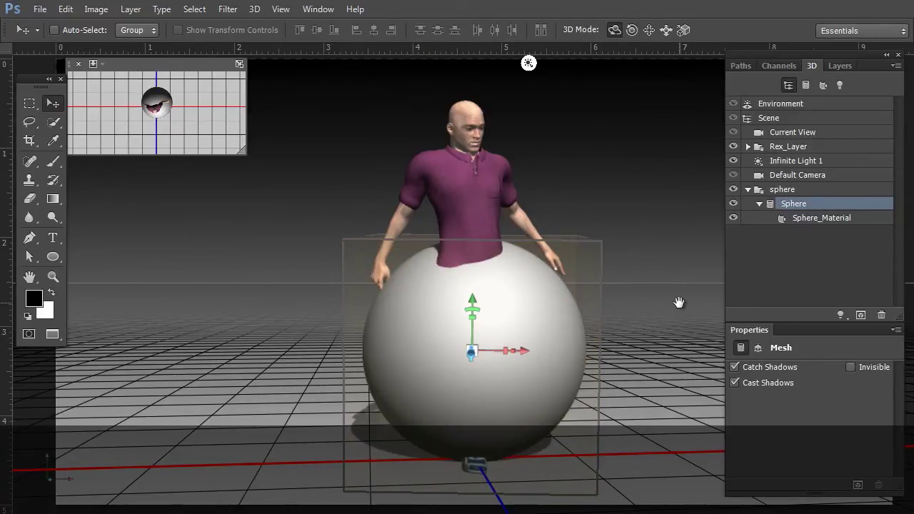
drag(664, 310, 520, 268)
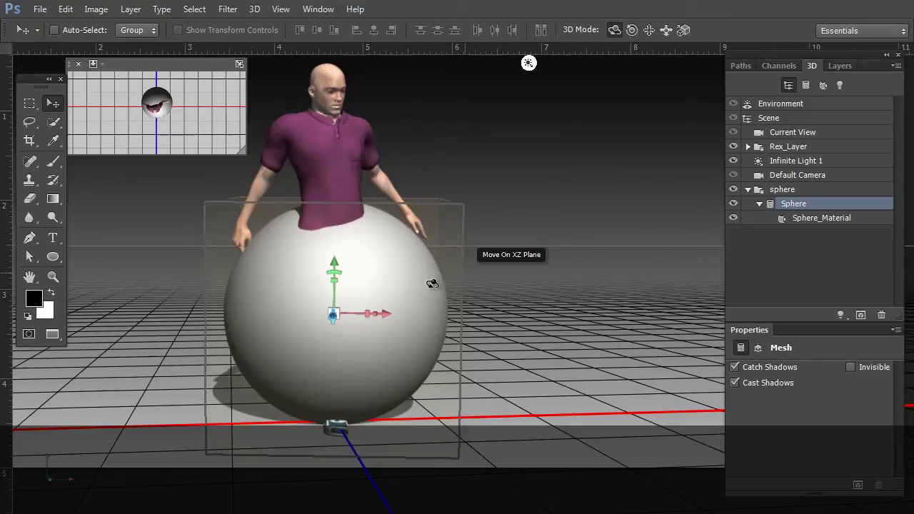
Duplicate the Sphere mesh as an independent object and move the copy along its horizontal axis until it sits beside the original.
right_click(799, 206)
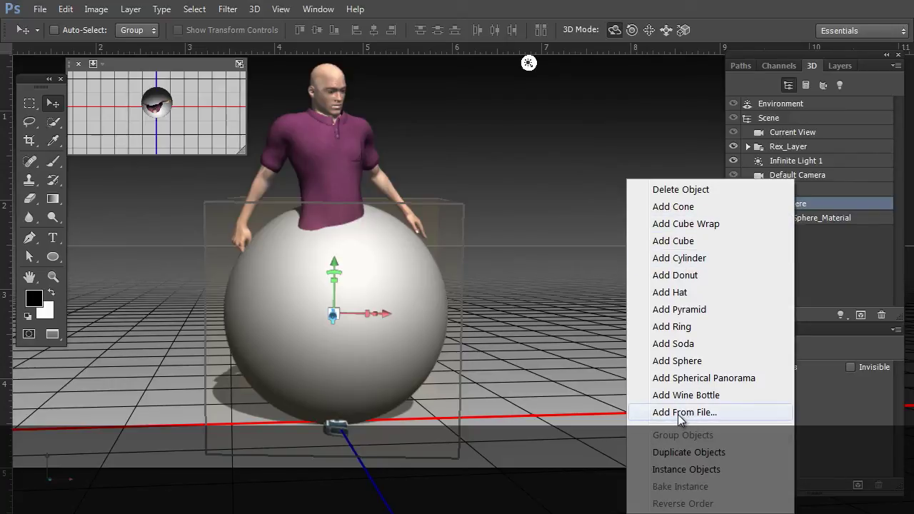
click(689, 453)
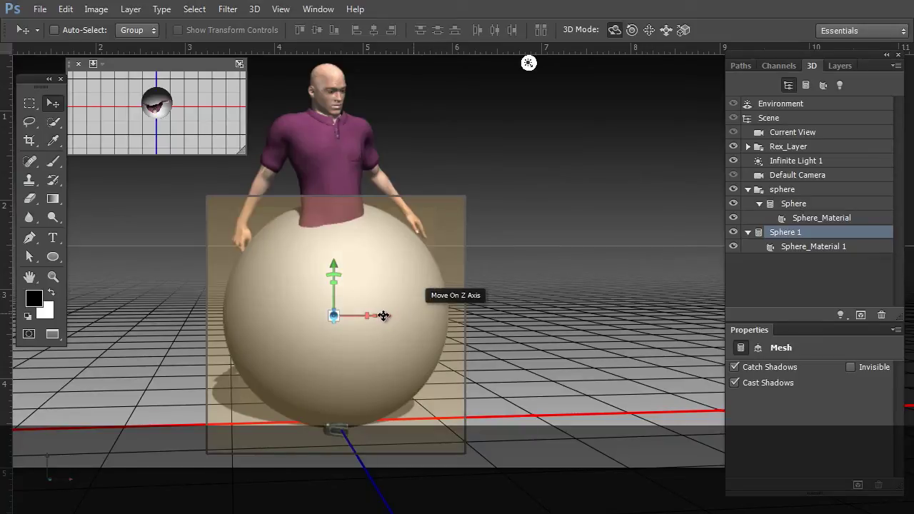
drag(386, 318, 612, 353)
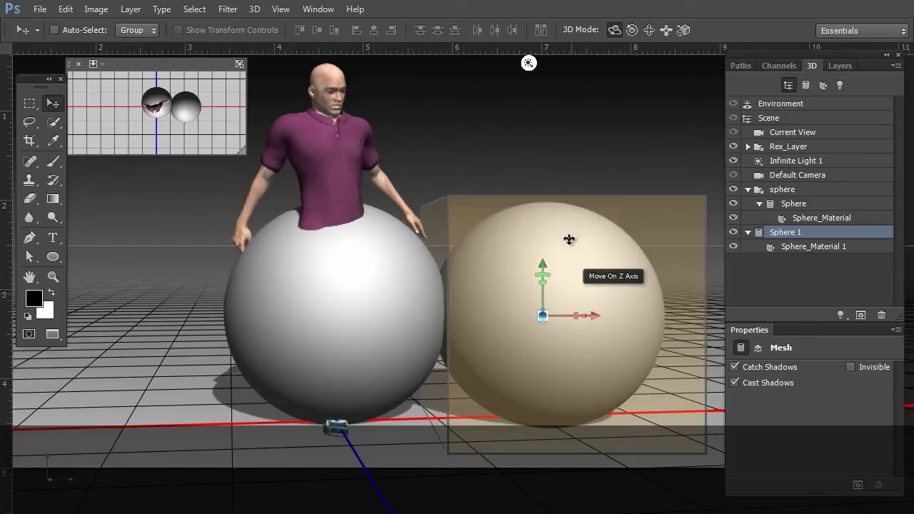
Paint a large soft blue-violet patch (hue 258°) across the front of the duplicated sphere with a 269 px brush.
key(ctrl+h)
key(b)
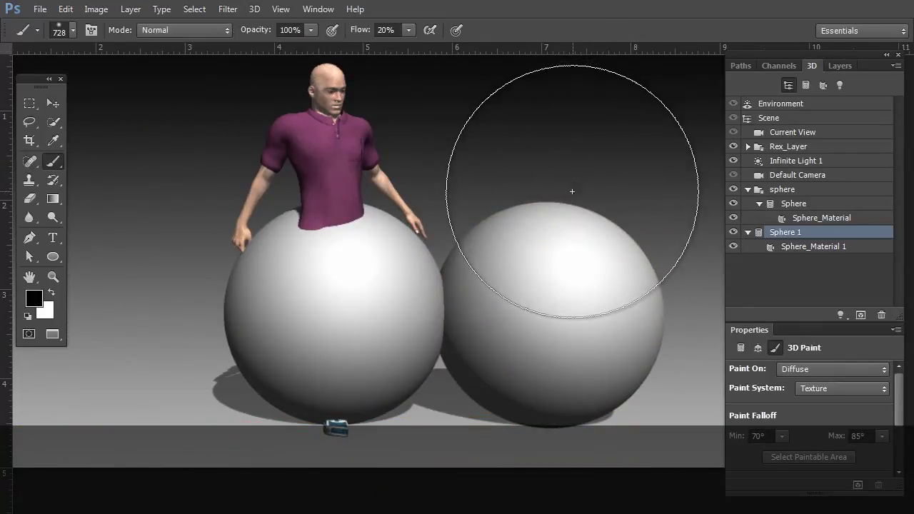
mouse_move(615, 188)
mouse_down()
mouse_move(460, 195)
mouse_move(446, 204)
mouse_move(501, 205)
mouse_up()
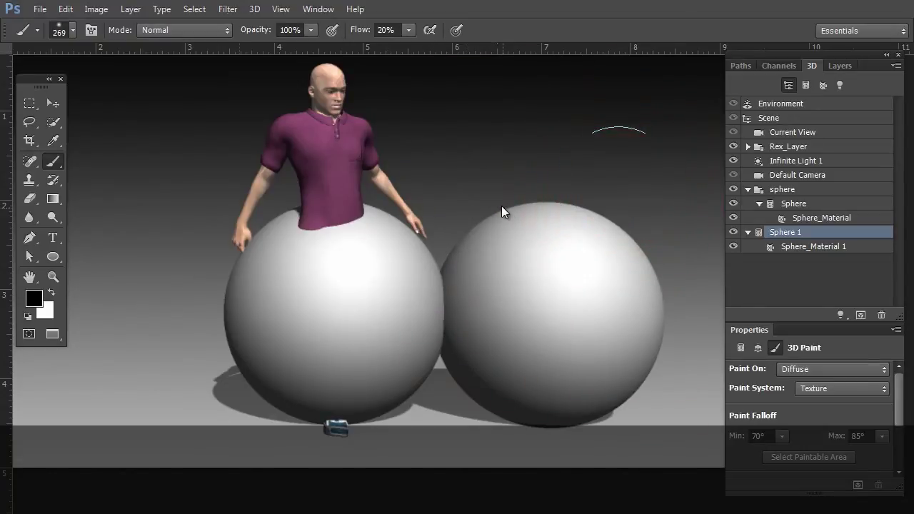
click(37, 301)
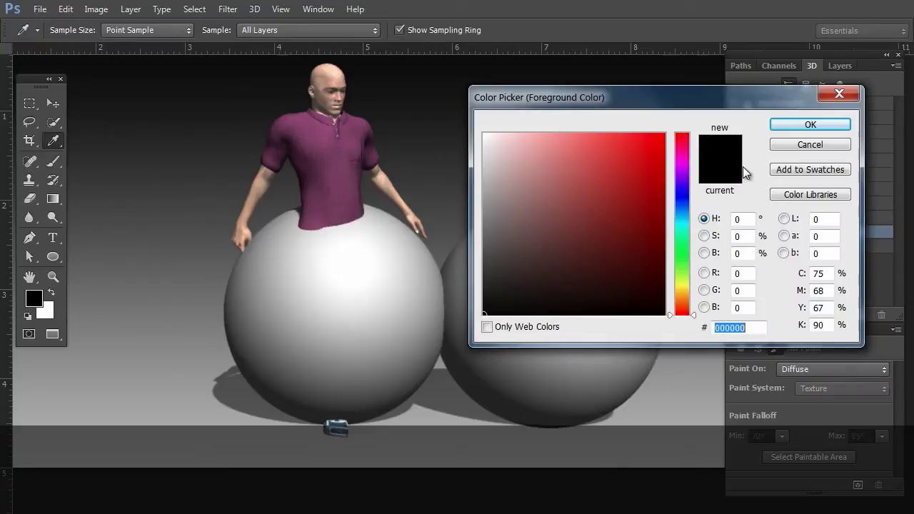
click(688, 190)
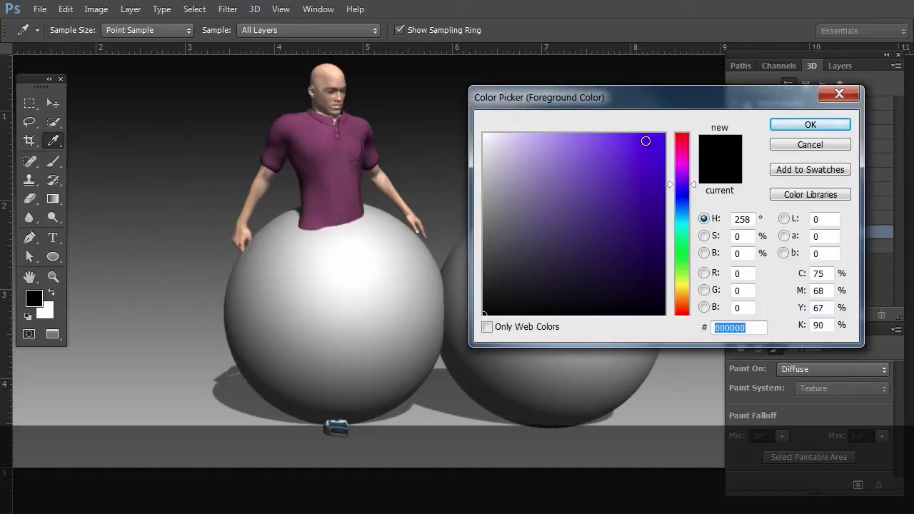
click(657, 149)
click(821, 125)
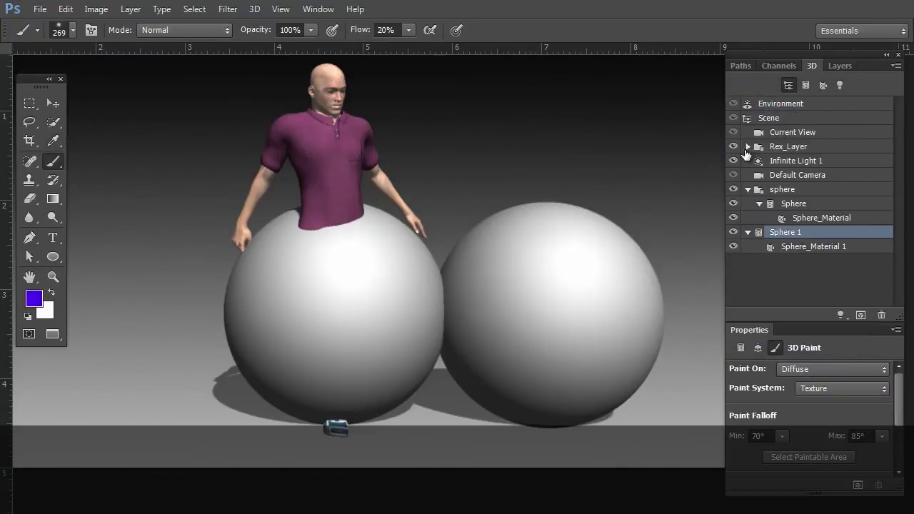
mouse_move(508, 322)
mouse_down()
mouse_move(558, 267)
mouse_move(538, 318)
mouse_move(568, 282)
mouse_move(552, 323)
mouse_move(599, 287)
mouse_move(567, 311)
mouse_move(560, 355)
mouse_move(596, 345)
mouse_move(632, 365)
mouse_up()
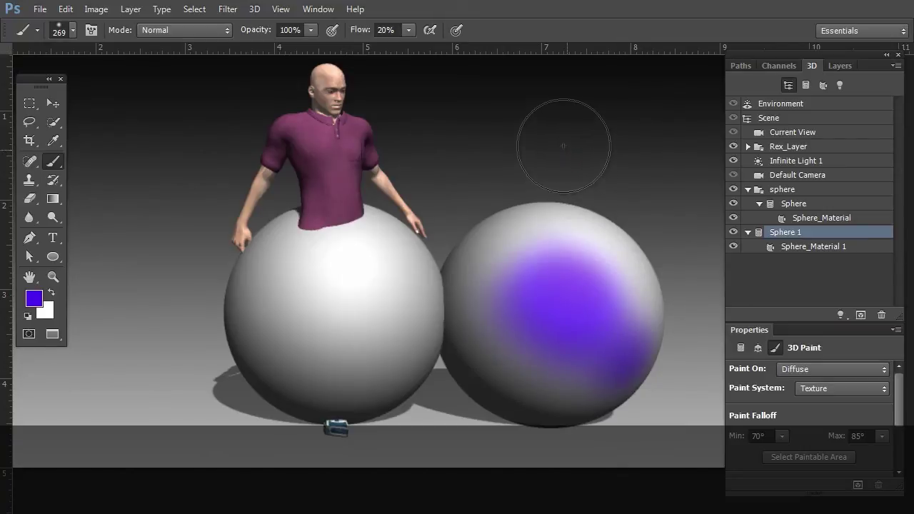
mouse_move(551, 183)
mouse_down()
mouse_move(567, 258)
mouse_move(623, 264)
mouse_move(617, 251)
mouse_move(602, 242)
mouse_move(600, 291)
mouse_up()
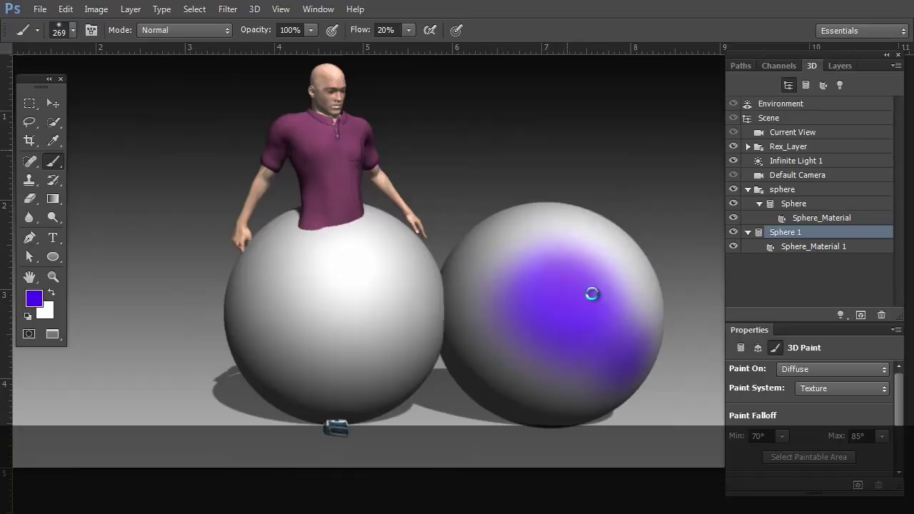
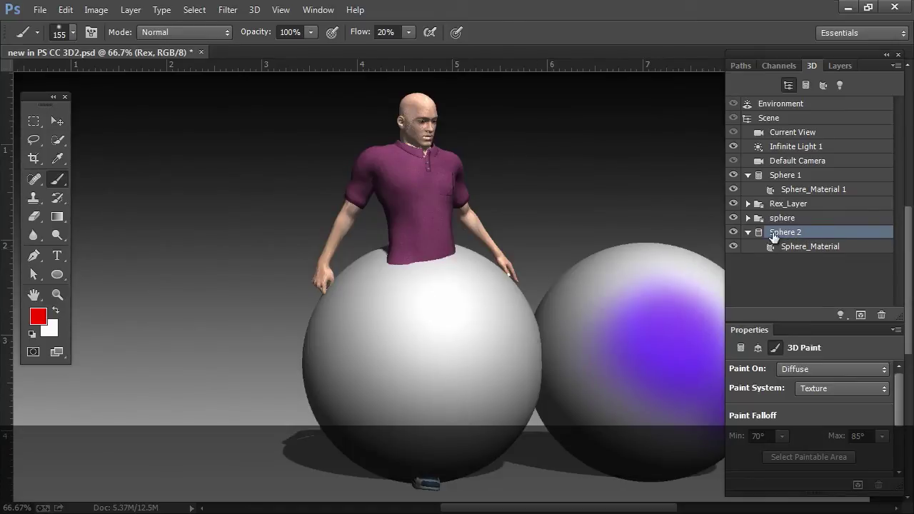
Move Sphere 2 along its horizontal axis to the unoccupied side of the figure, and paint a curved red stroke on the middle sphere.
key(v)
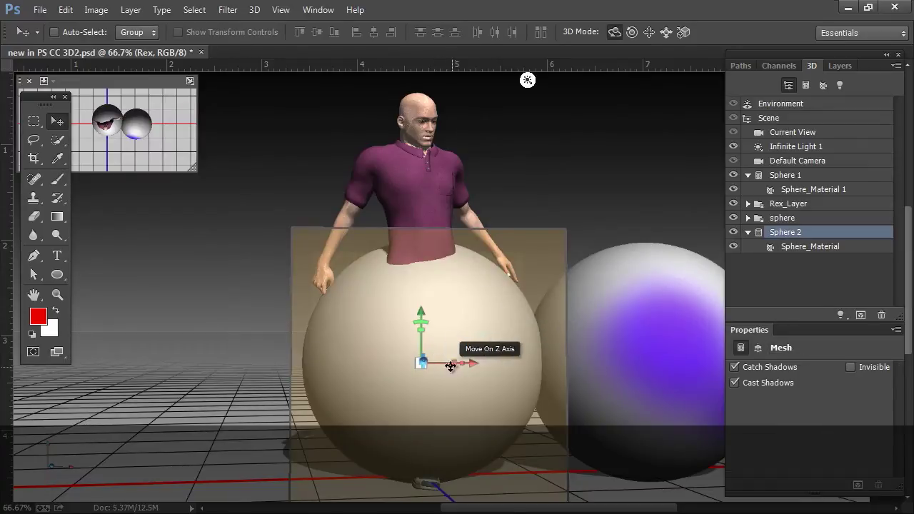
drag(470, 363, 241, 376)
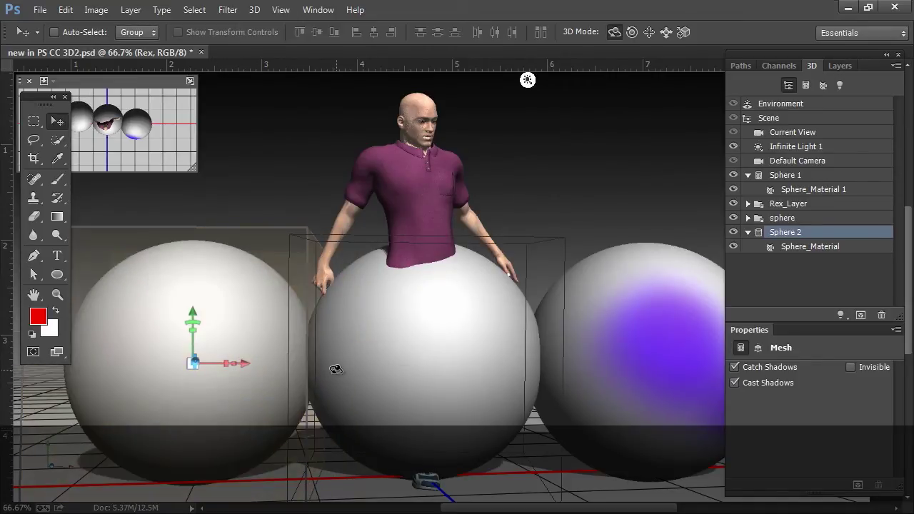
key(b)
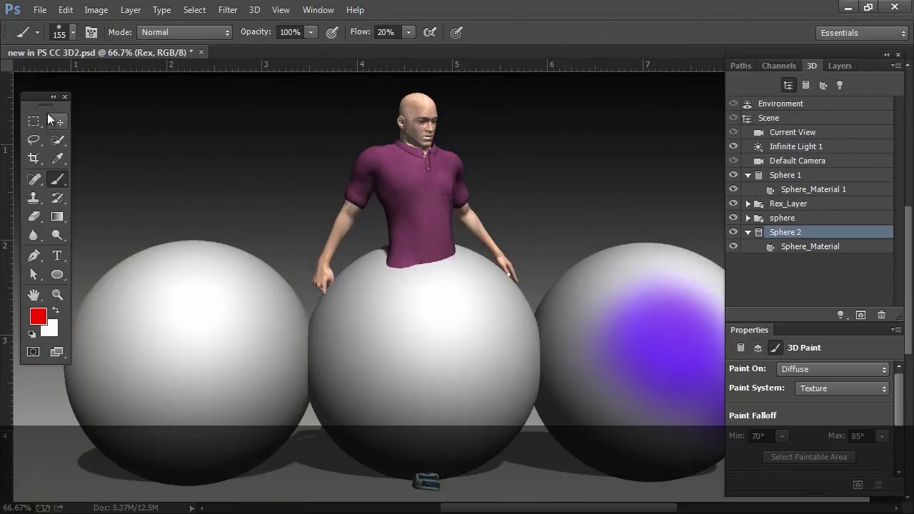
mouse_move(41, 101)
mouse_down()
mouse_move(325, 91)
mouse_move(303, 55)
mouse_up()
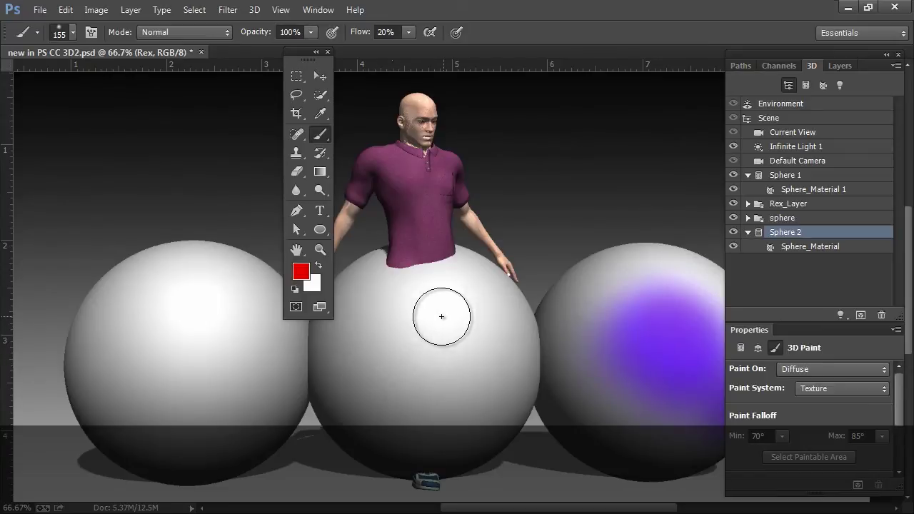
mouse_move(386, 305)
mouse_down()
mouse_move(362, 360)
mouse_move(388, 317)
mouse_move(357, 314)
mouse_up()
Change the foreground color to bright green and paint a large patch beside the red stroke on the sphere instance.
click(301, 272)
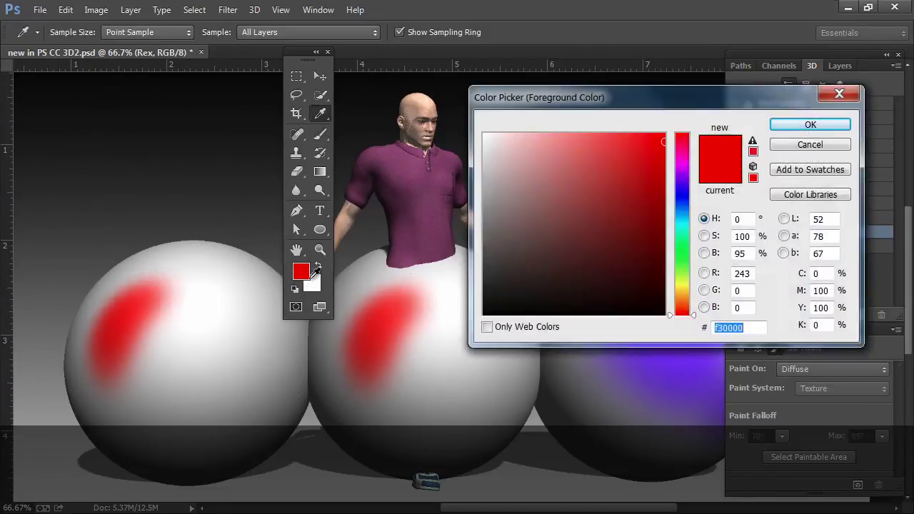
click(682, 239)
click(794, 125)
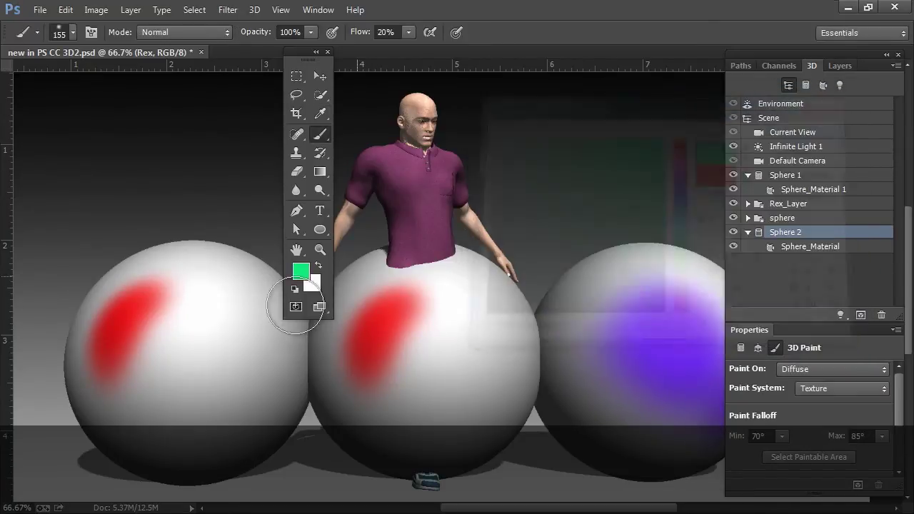
drag(252, 357, 242, 322)
mouse_move(235, 400)
mouse_down()
mouse_move(228, 310)
mouse_move(212, 388)
mouse_move(196, 408)
mouse_move(262, 319)
mouse_move(237, 276)
mouse_move(143, 418)
mouse_move(171, 354)
mouse_up()
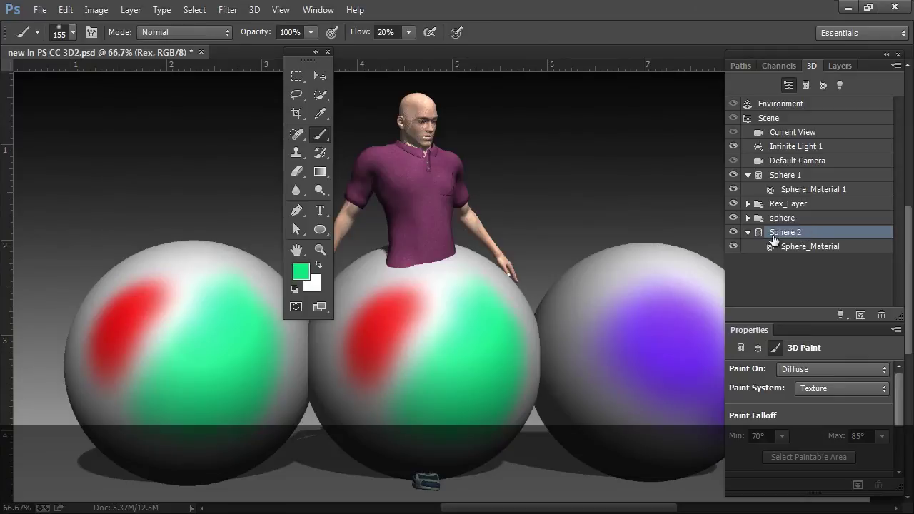
Collapse the Sphere 2 entry in the scene list and add a Ring object to the 3D scene.
click(748, 234)
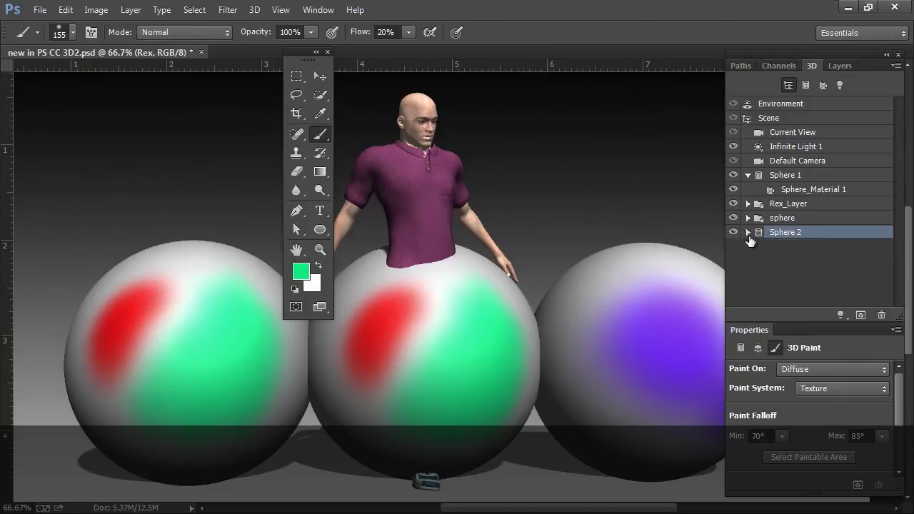
right_click(787, 232)
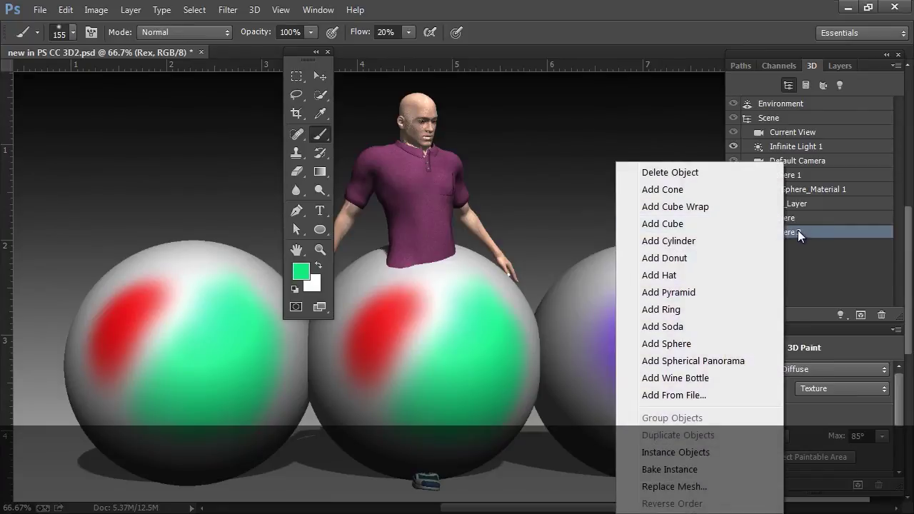
click(670, 310)
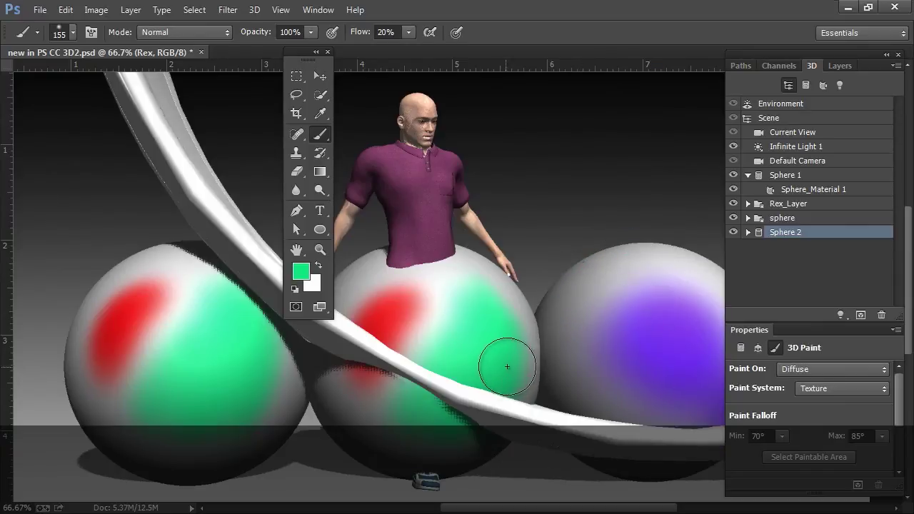
mouse_move(581, 322)
mouse_down()
mouse_move(527, 322)
mouse_move(541, 322)
mouse_up()
drag(599, 337, 584, 353)
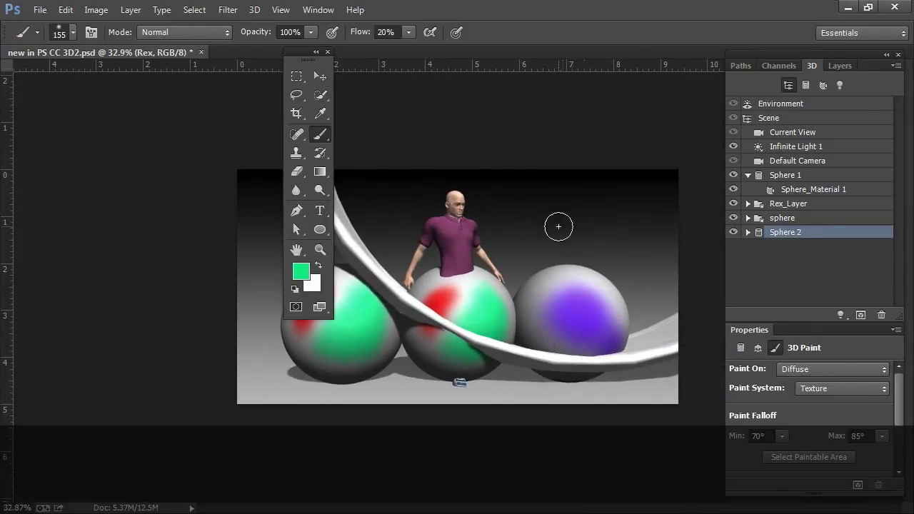
drag(309, 51, 83, 134)
drag(555, 298, 581, 306)
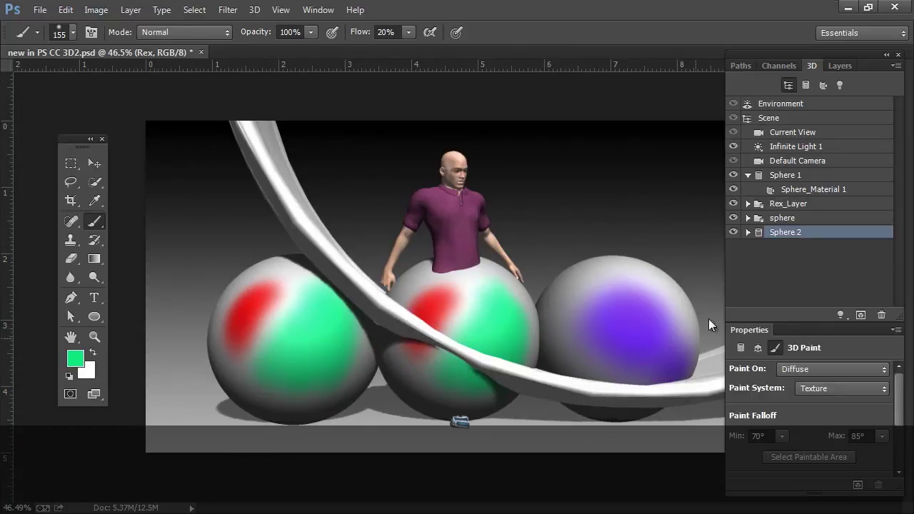
click(841, 65)
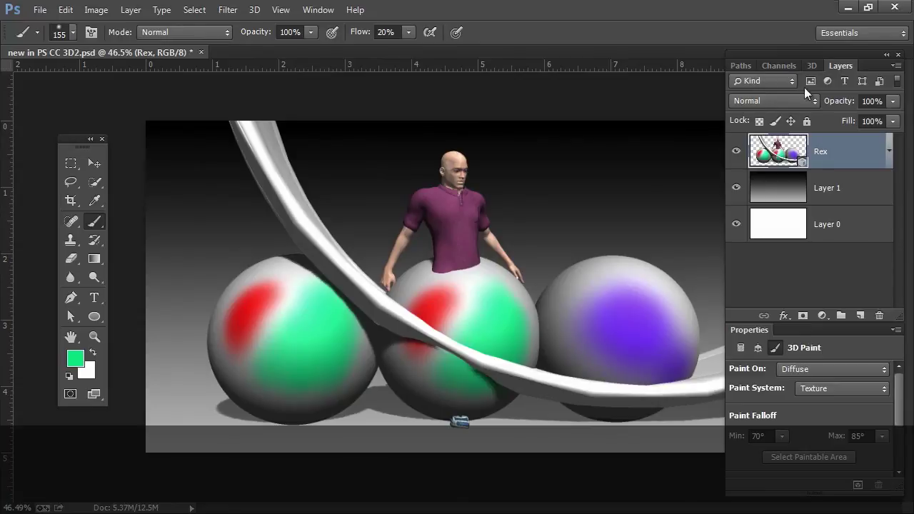
click(811, 65)
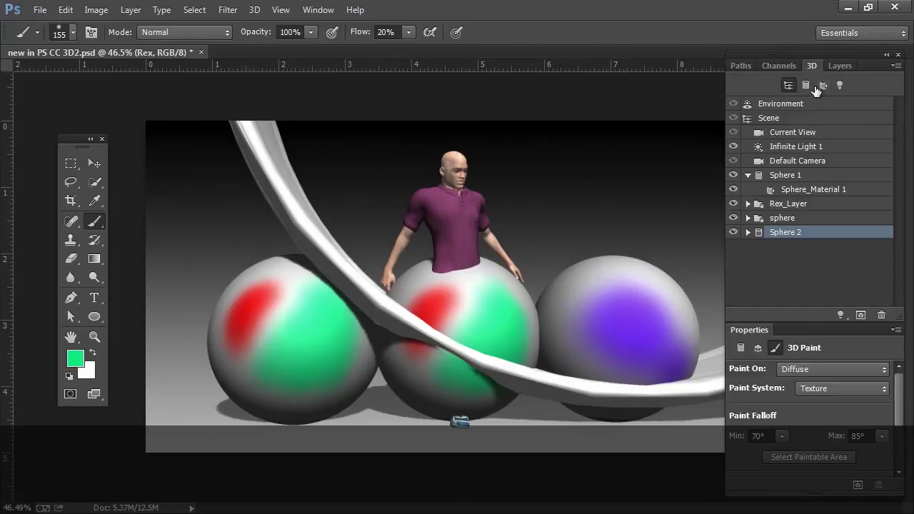